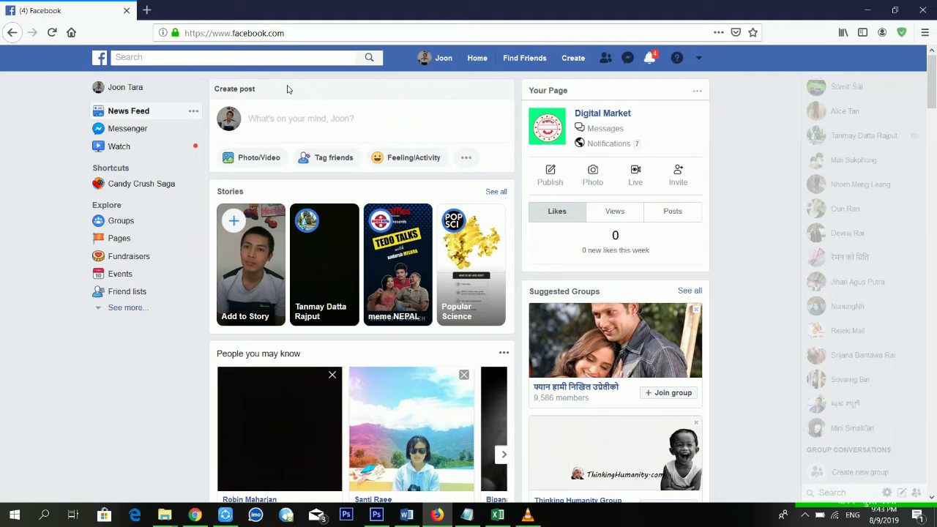
# Open the Digital Market page and look over its posts and cover area.
pyautogui.click(603, 112)
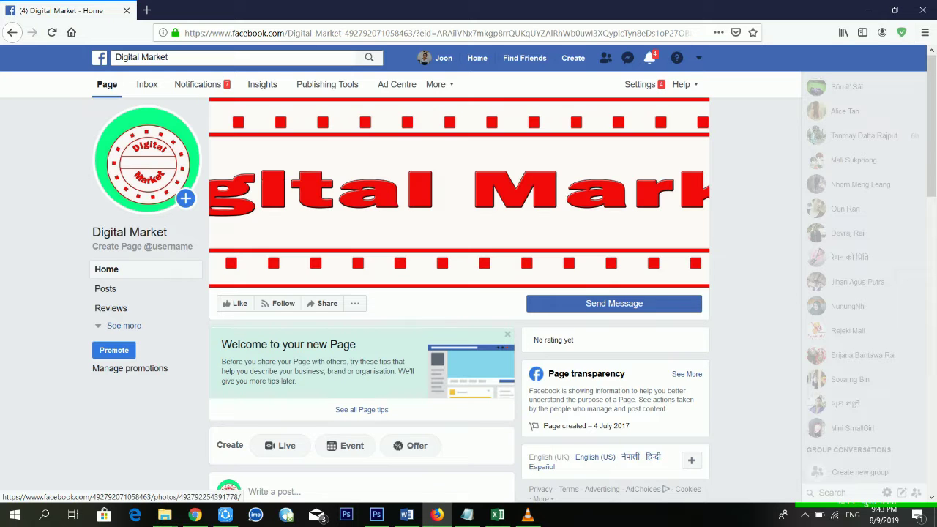
pyautogui.scroll(-3, 330, 263)
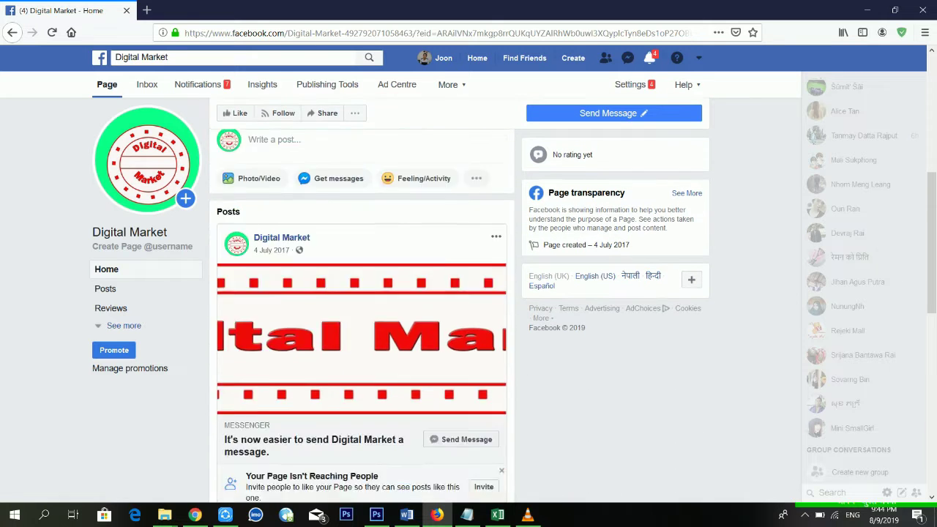
pyautogui.scroll(-7, 339, 251)
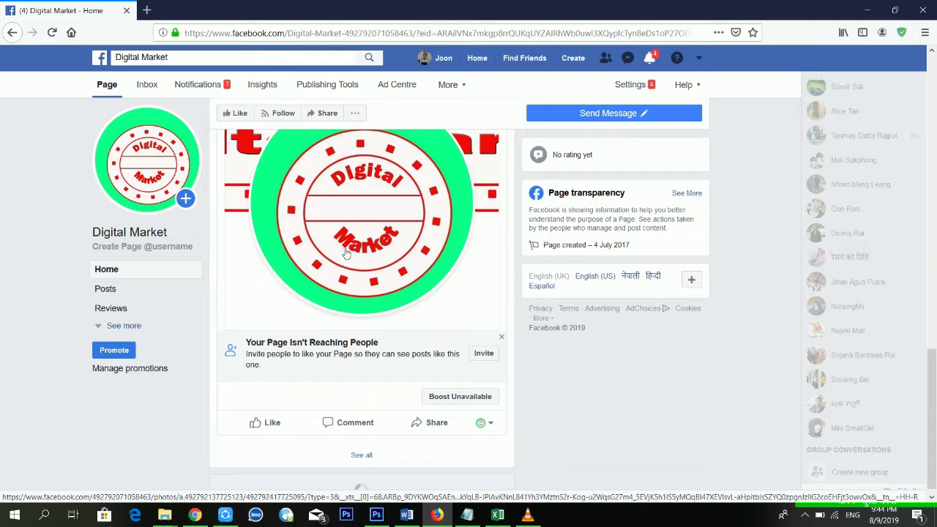
pyautogui.scroll(7, 346, 253)
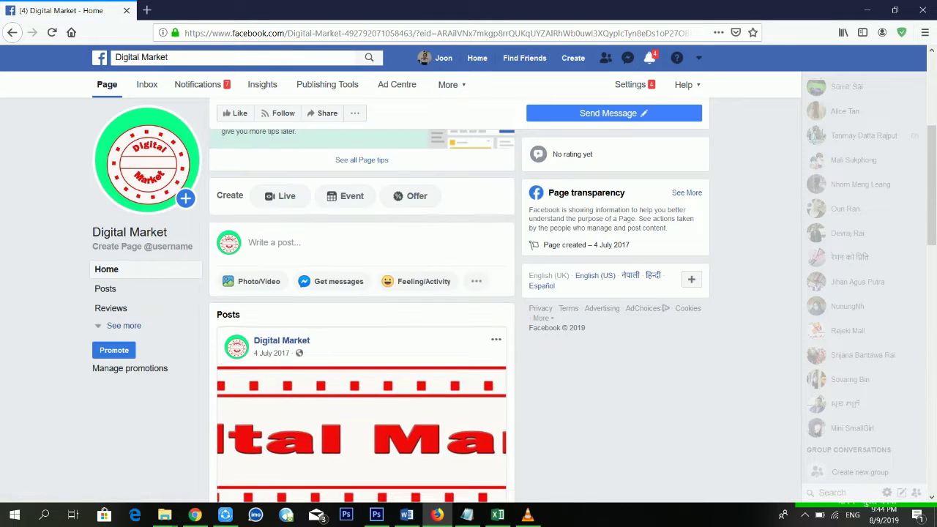
pyautogui.scroll(4, 343, 250)
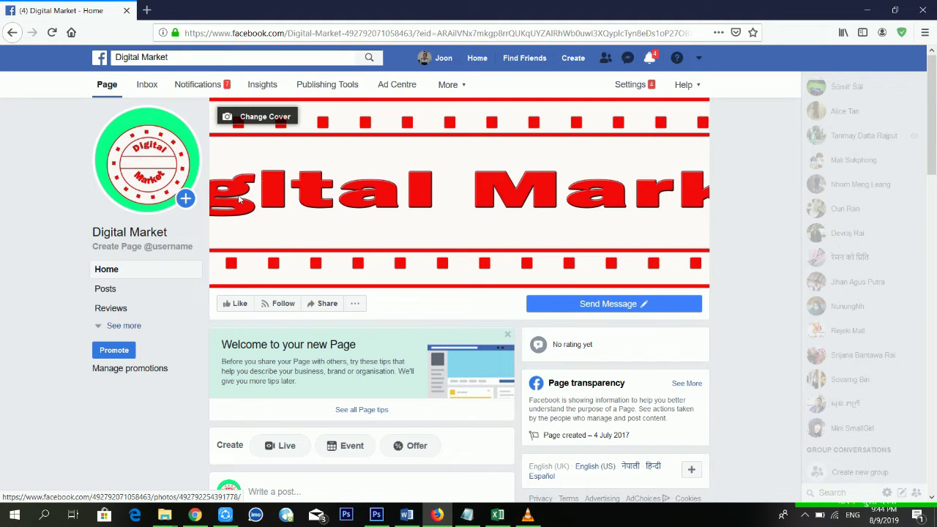
pyautogui.click(453, 91)
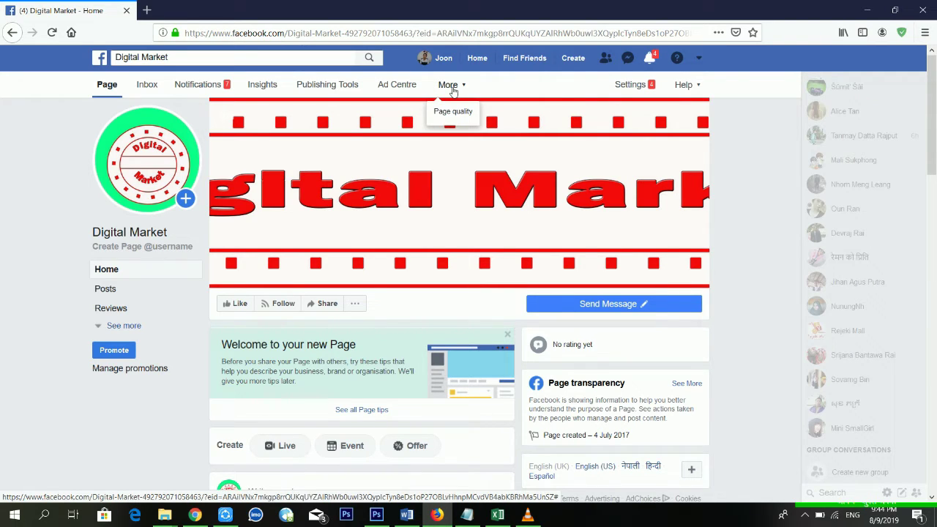
pyautogui.click(457, 90)
pyautogui.click(463, 91)
# Open the page's Templates and tabs settings and dismiss the branded content feature notice.
pyautogui.click(626, 85)
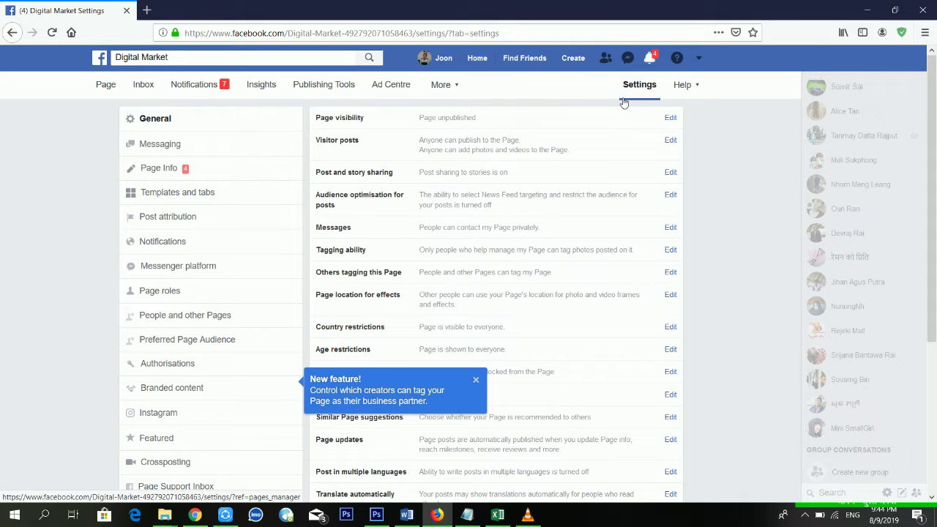
pyautogui.scroll(-5, 272, 167)
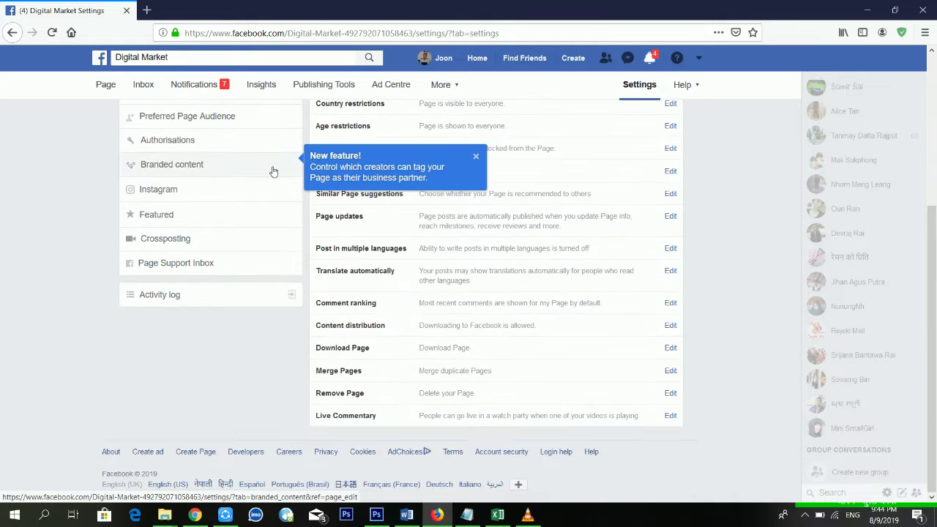
pyautogui.scroll(5, 272, 171)
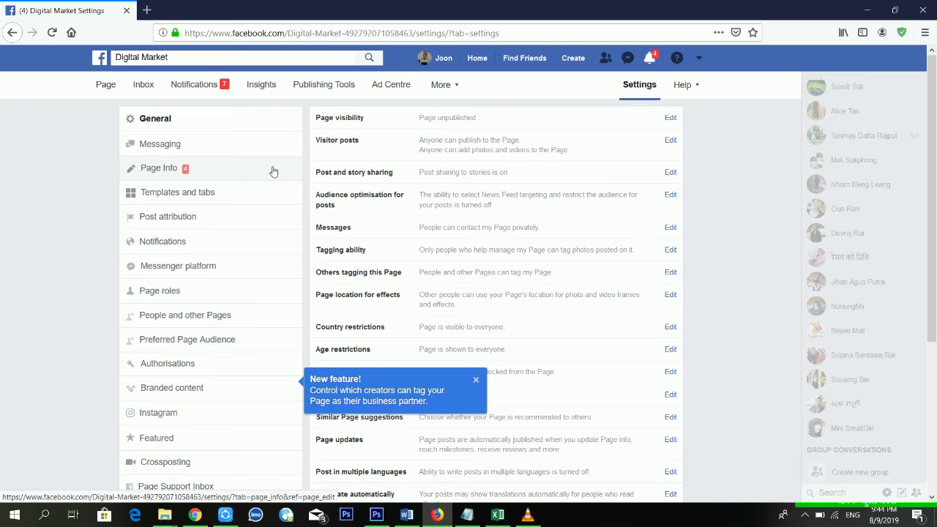
pyautogui.click(188, 194)
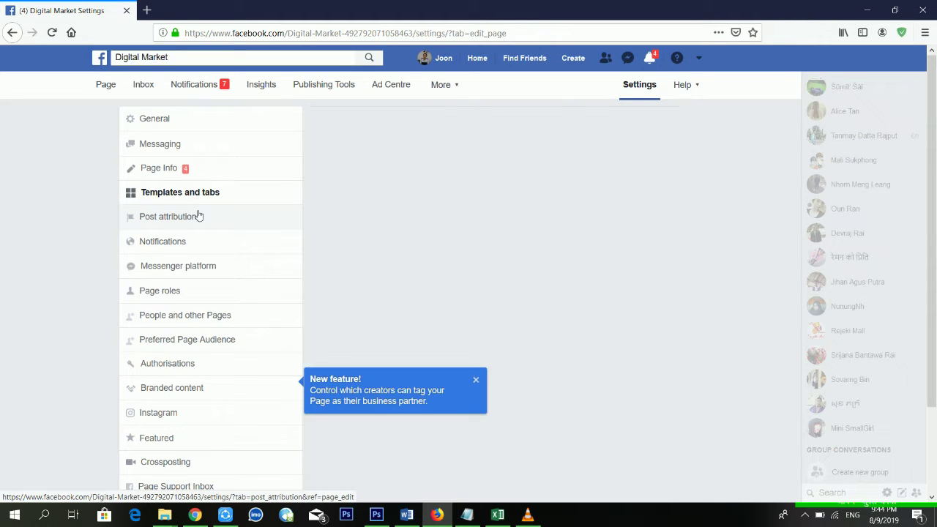
pyautogui.click(480, 382)
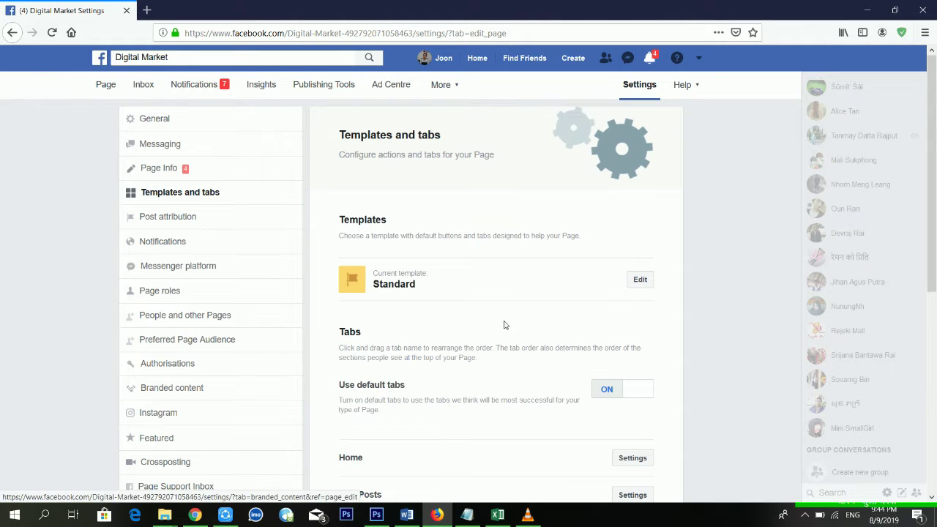
# Add a Shop tab to the page's list of tabs and close the tab chooser.
pyautogui.scroll(-2, 512, 320)
pyautogui.scroll(2, 512, 320)
pyautogui.scroll(-1, 447, 287)
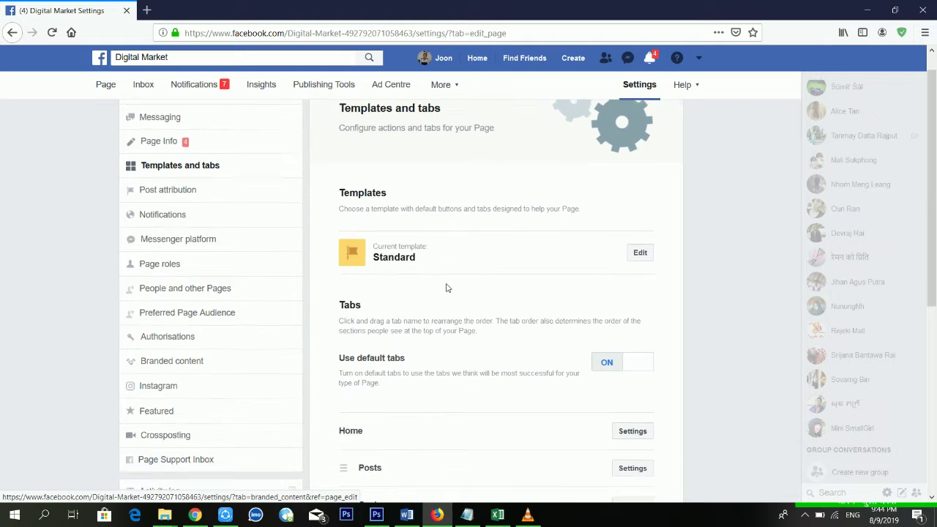
pyautogui.scroll(-3, 448, 288)
pyautogui.scroll(-2, 453, 290)
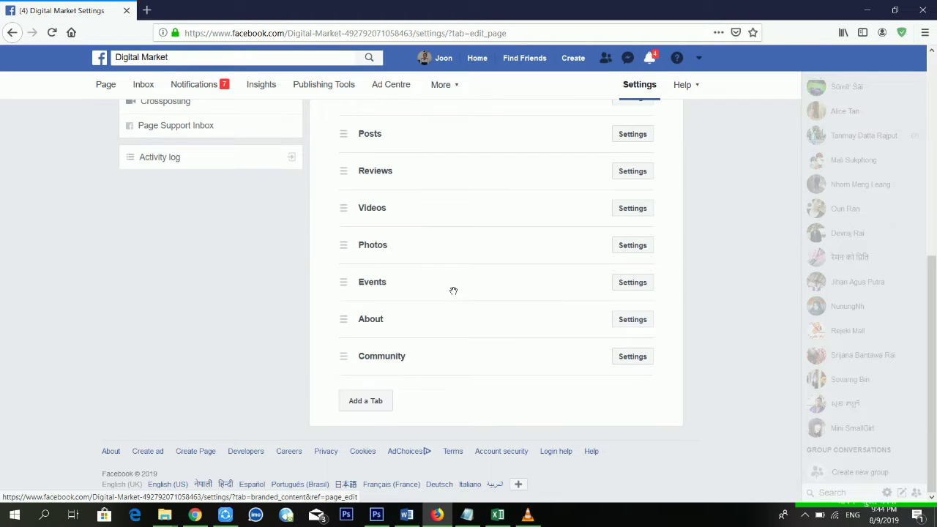
pyautogui.scroll(2, 453, 291)
pyautogui.scroll(-2, 453, 291)
pyautogui.click(365, 400)
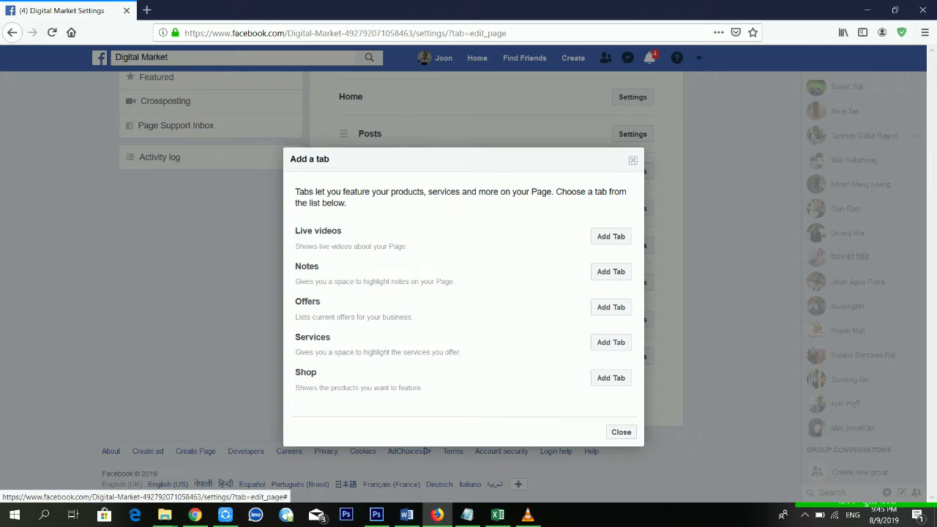
pyautogui.click(598, 382)
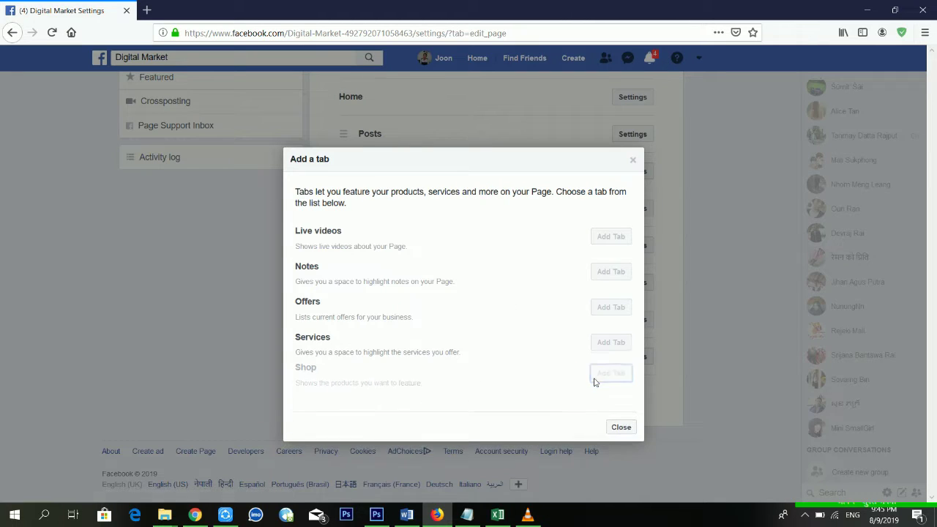
pyautogui.click(626, 397)
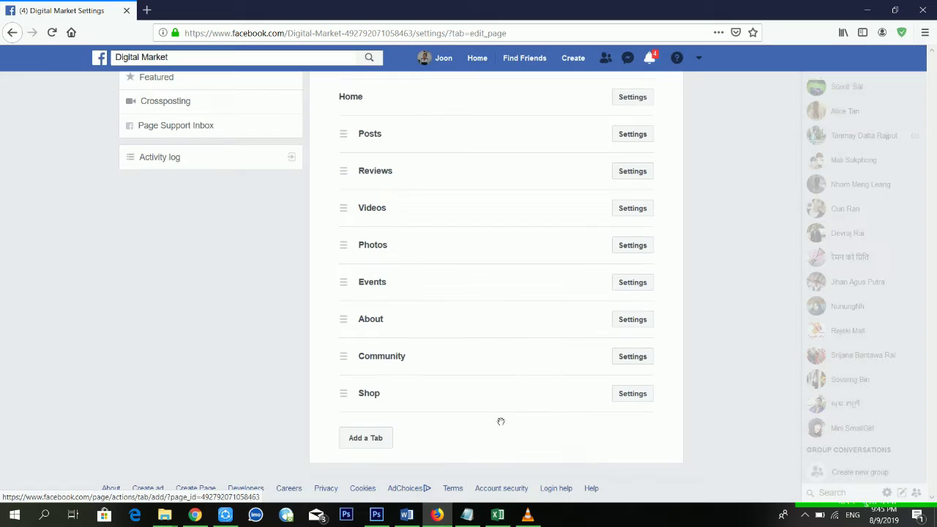
# Return to the Digital Market page, expand its full section list and open the Shop section.
pyautogui.scroll(2, 395, 388)
pyautogui.scroll(3, 395, 388)
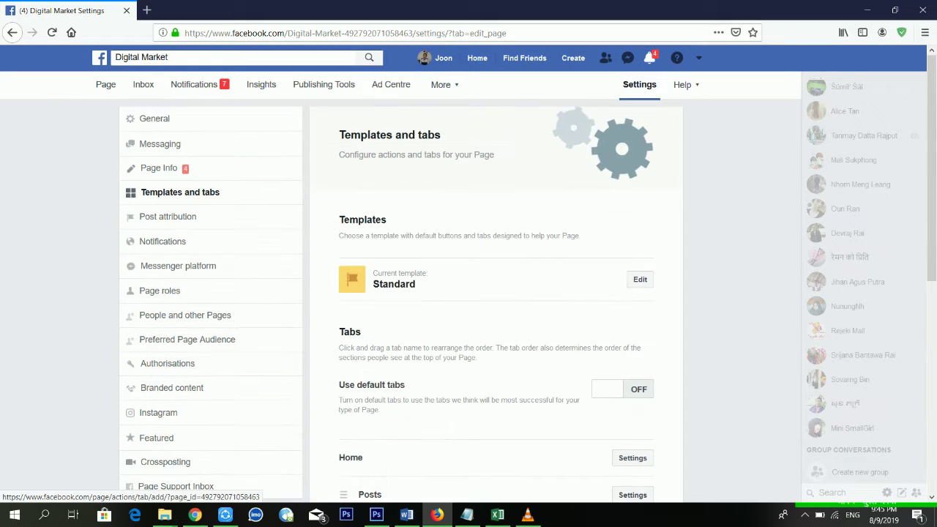
pyautogui.click(112, 89)
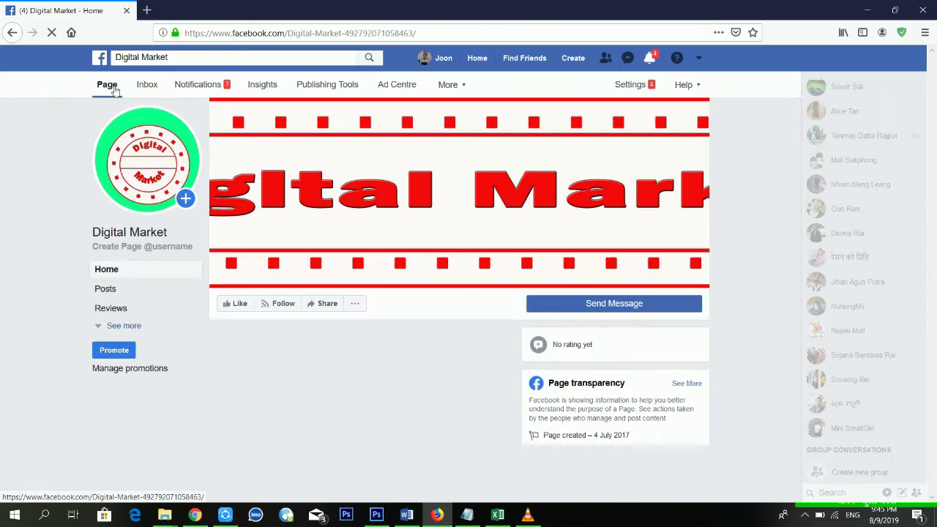
pyautogui.click(119, 325)
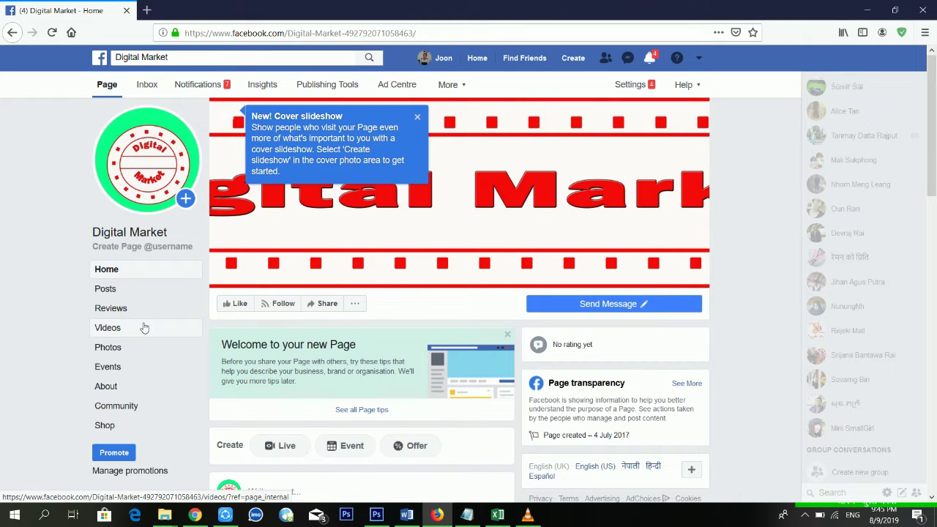
pyautogui.click(122, 428)
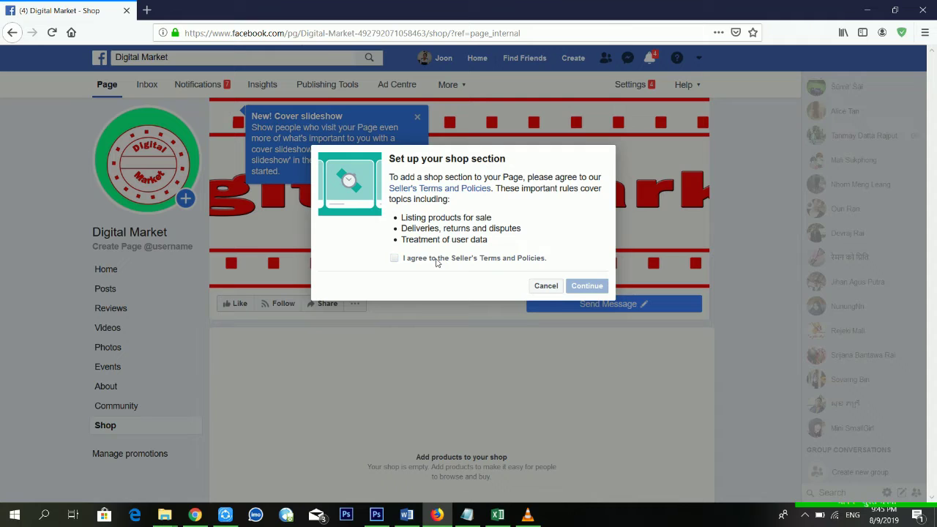
# Agree to the Seller's Terms and Policies and choose Checkout on another website as the shop's checkout method.
pyautogui.click(436, 261)
pyautogui.click(590, 287)
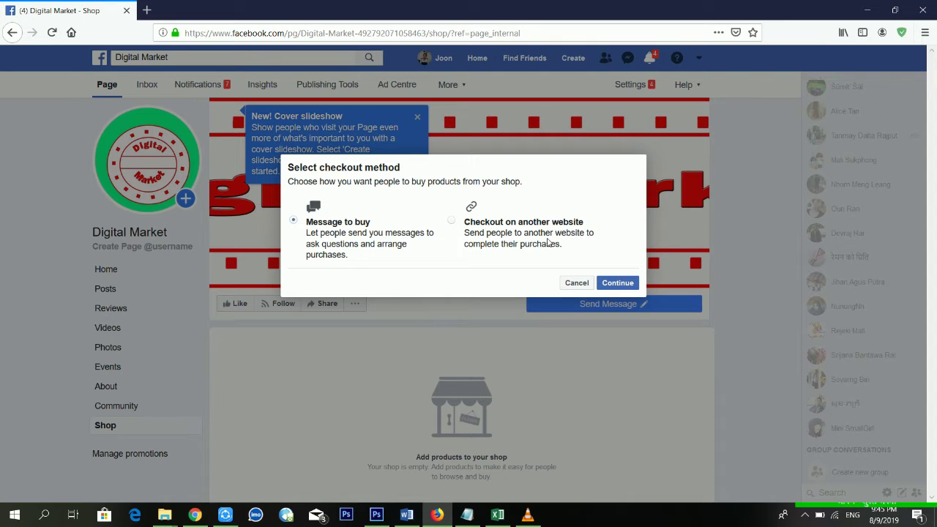
pyautogui.click(452, 221)
pyautogui.click(621, 283)
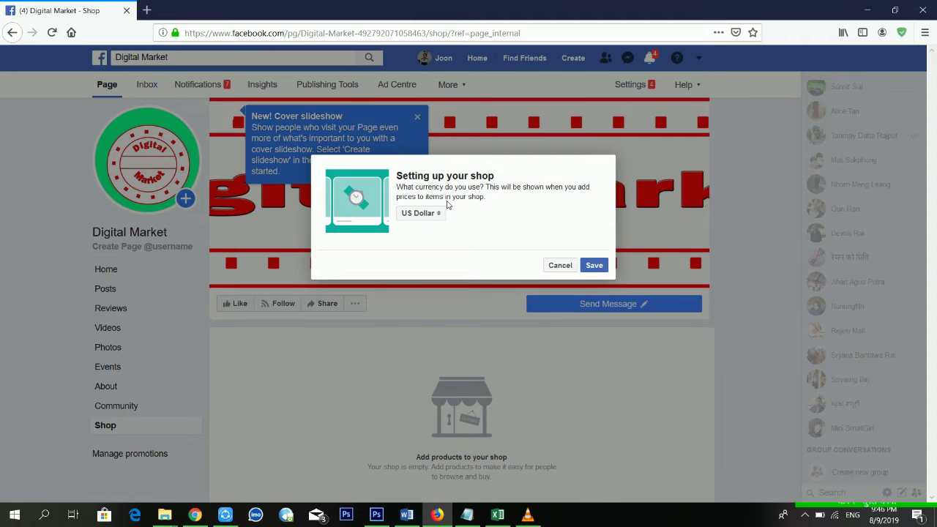
# Choose US Dollar as the shop's currency and save the shop setup.
pyautogui.click(420, 213)
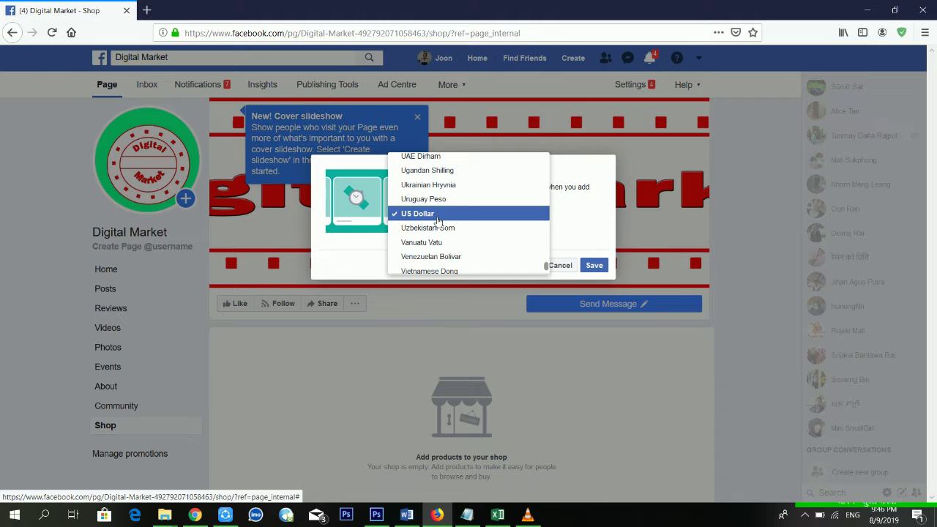
pyautogui.click(438, 213)
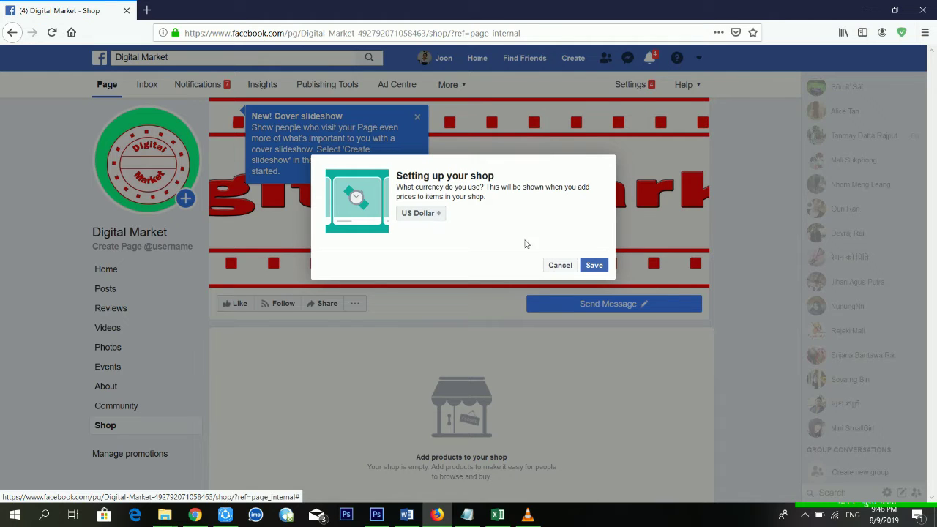
pyautogui.click(589, 266)
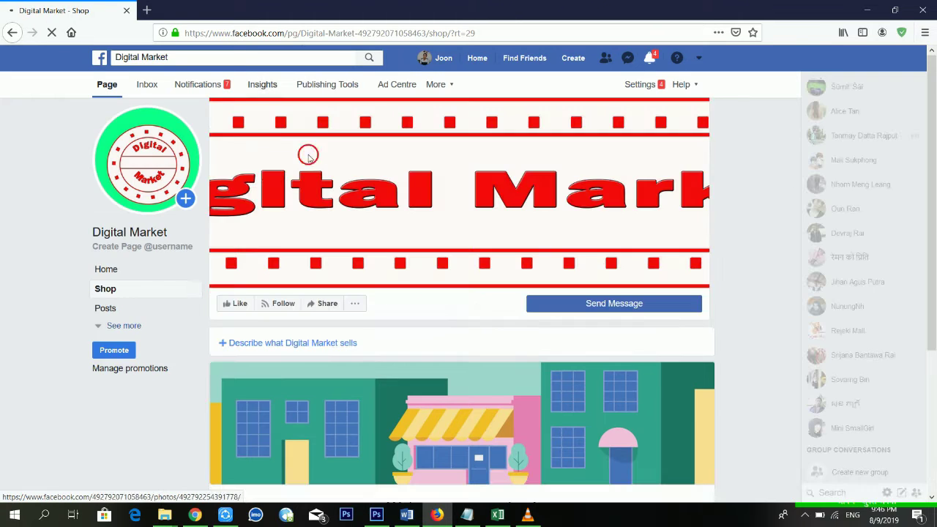
# Dismiss the tip about managing products and close the photo viewer over the shop page.
pyautogui.scroll(-2, 323, 295)
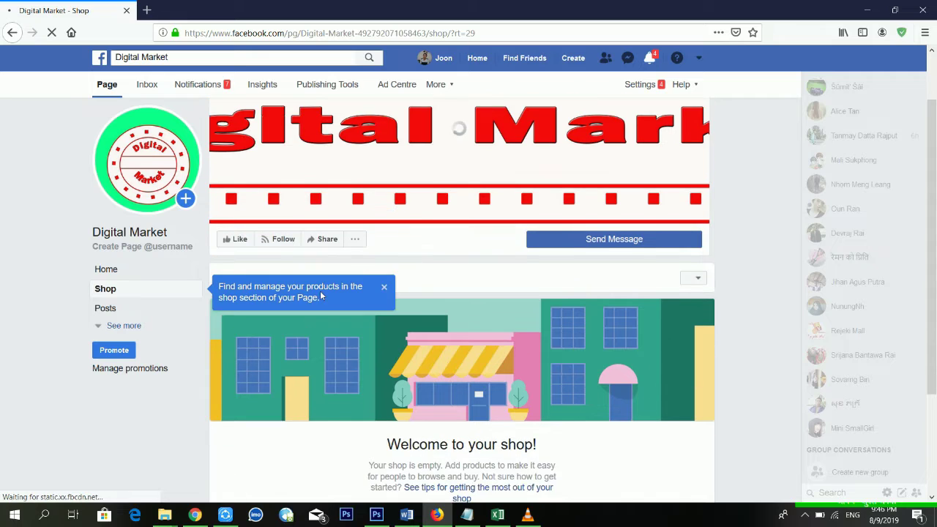
pyautogui.click(384, 287)
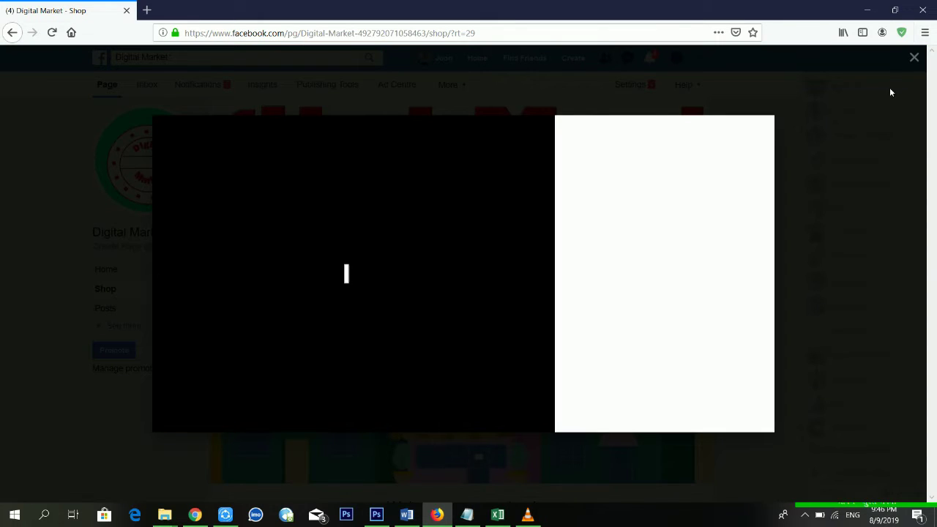
pyautogui.click(915, 58)
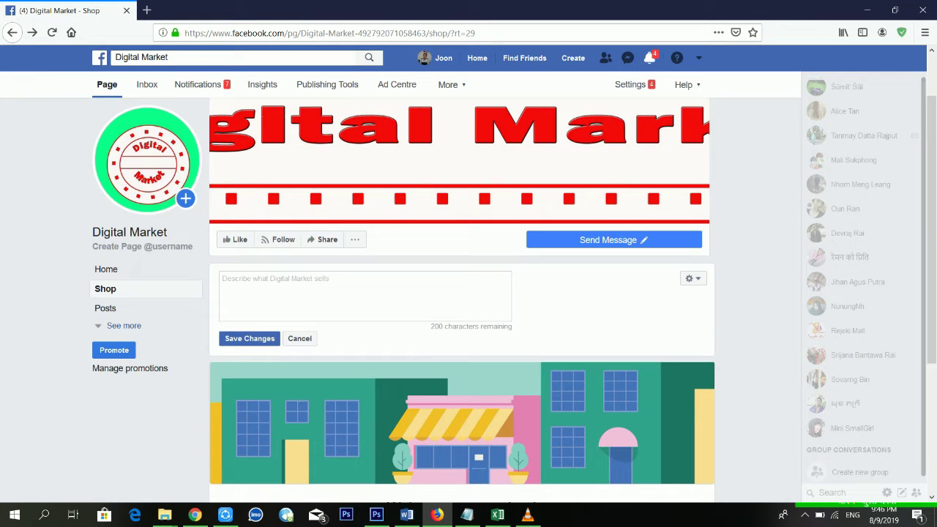
# Start the shop description with the draft "Welcome to you all in our deigita' market . Here".
pyautogui.click(222, 278)
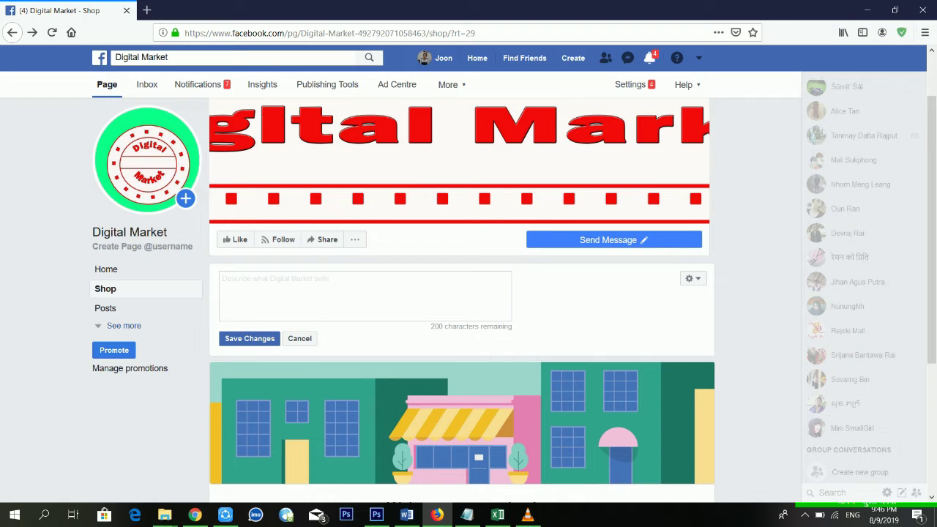
pyautogui.write("Welcome to you all in our deigita' marke")
pyautogui.press('BackSpace')
pyautogui.press('BackSpace')
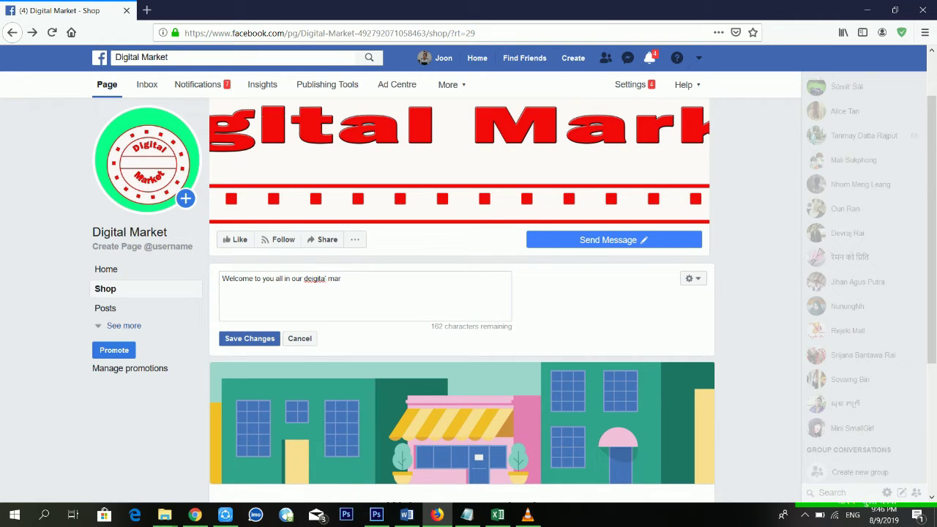
pyautogui.write('ket . Here hyo')
pyautogui.press('BackSpace')
pyautogui.press('BackSpace')
pyautogui.press('BackSpace')
# Replace the misspelled wording after "in our" in the shop description with "digital market . Here you can find the best".
pyautogui.click(321, 279)
pyautogui.write('you')
pyautogui.press('BackSpace')
pyautogui.press('BackSpace')
pyautogui.press('BackSpace')
pyautogui.press('BackSpace')
pyautogui.press('BackSpace')
pyautogui.press('BackSpace')
pyautogui.write('t')
pyautogui.press('BackSpace')
pyautogui.press('BackSpace')
pyautogui.press('BackSpace')
pyautogui.press('BackSpace')
pyautogui.press('BackSpace')
pyautogui.press('BackSpace')
pyautogui.press('BackSpace')
pyautogui.press('BackSpace')
pyautogui.press('BackSpace')
pyautogui.press('BackSpace')
pyautogui.press('BackSpace')
pyautogui.press('BackSpace')
pyautogui.press('BackSpace')
pyautogui.press('BackSpace')
pyautogui.press('BackSpace')
pyautogui.press('BackSpace')
pyautogui.press('BackSpace')
pyautogui.press('BackSpace')
pyautogui.press('BackSpace')
pyautogui.press('BackSpace')
pyautogui.press('BackSpace')
pyautogui.write('igital market  . Here you can find the  best pro')
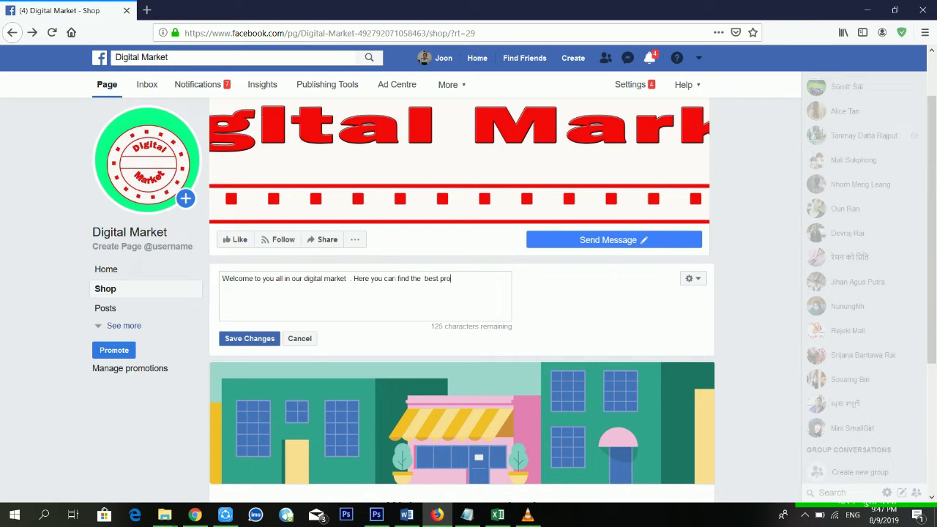
pyautogui.press('BackSpace')
pyautogui.press('BackSpace')
pyautogui.press('BackSpace')
# Continue the shop description with "products . I am giving of guarantee of one hundred precent satisfaction . and".
pyautogui.write('products . I am giving')
pyautogui.press('BackSpace')
pyautogui.write('you guarantee of one hundred ')
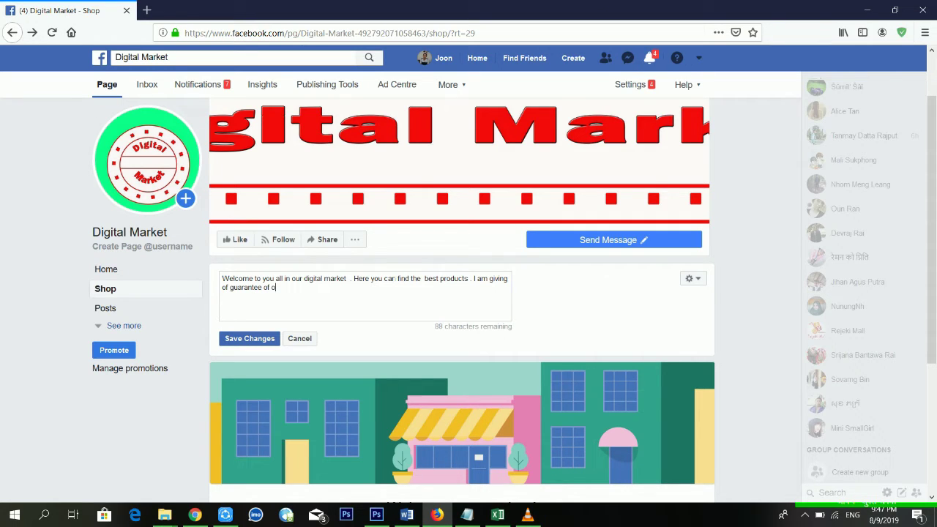
pyautogui.write('precent satisfaction . and ')
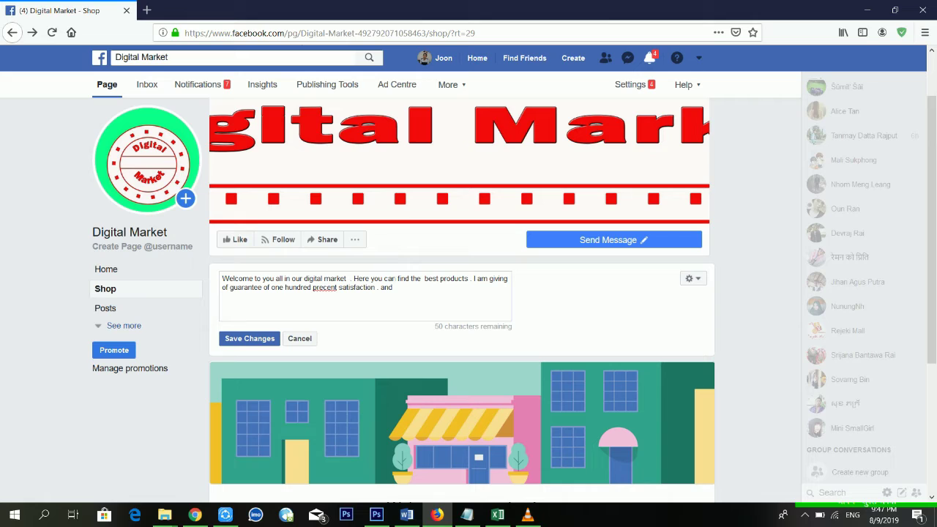
# Finish the shop description with "money back guarantee ." and save it.
pyautogui.write('money ba')
pyautogui.write('ck guarante')
pyautogui.write('ed')
pyautogui.press('BackSpace')
pyautogui.press('BackSpace')
pyautogui.click(229, 334)
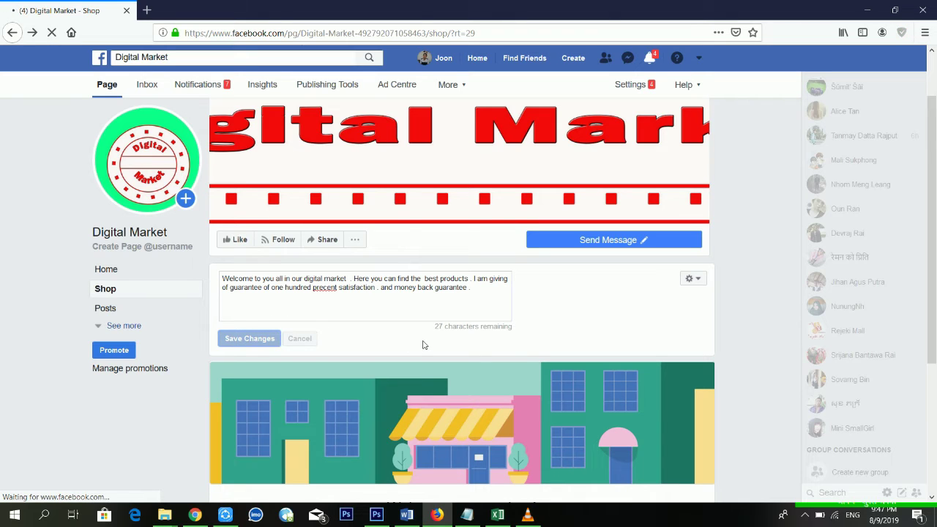
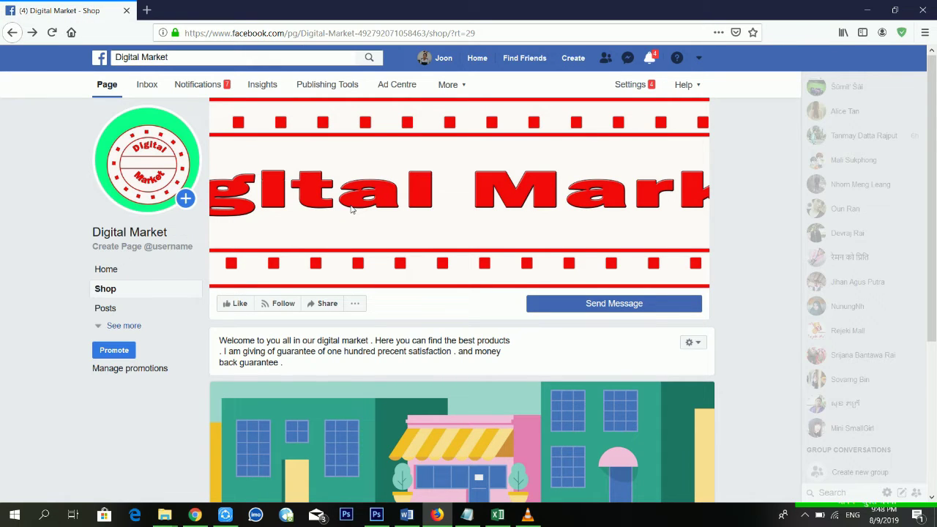
# Open the form for adding a new product to the empty shop.
pyautogui.scroll(-3, 351, 209)
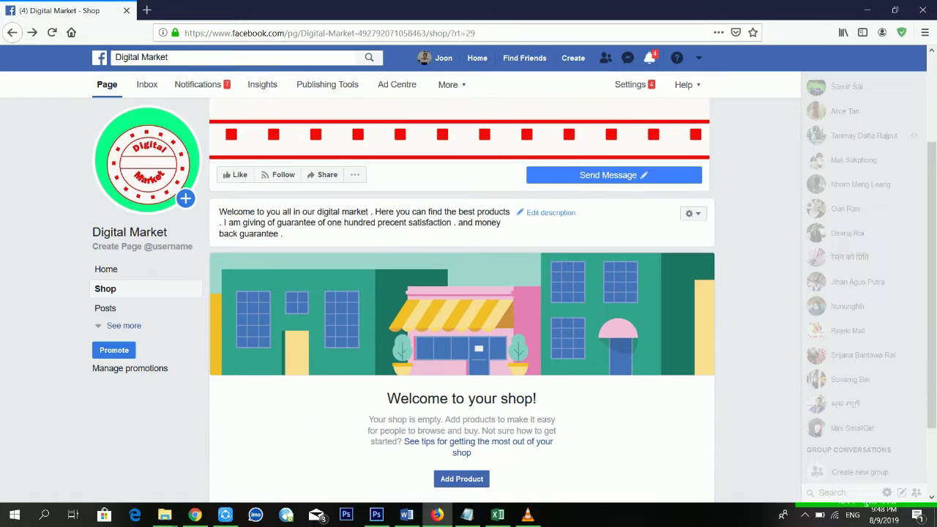
pyautogui.scroll(-2, 534, 262)
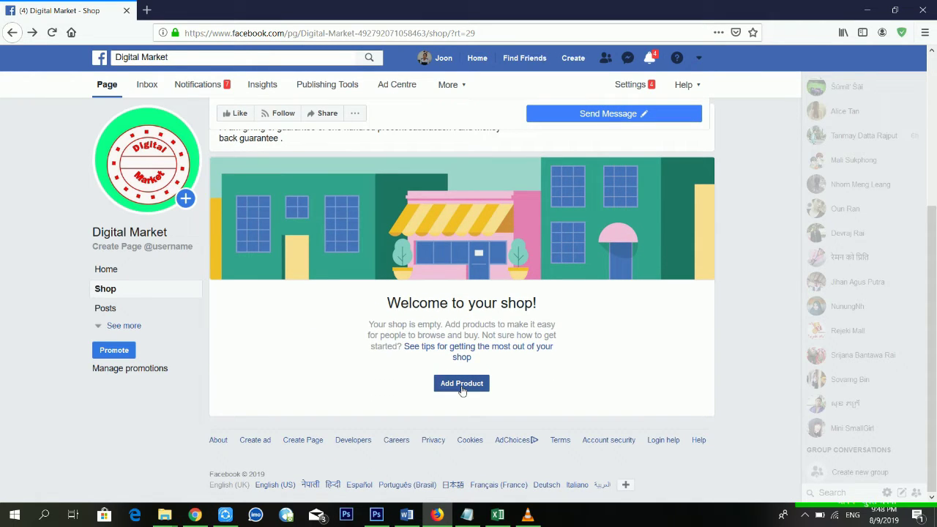
pyautogui.click(462, 388)
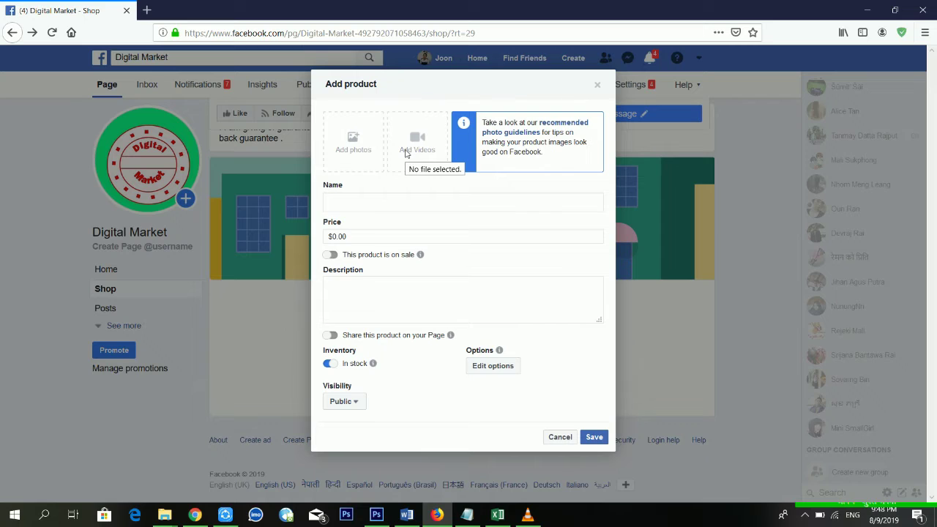
# Upload the "product one" image from the ecomerce folder in Pictures as the product photo, ready for entering the product name.
pyautogui.click(354, 143)
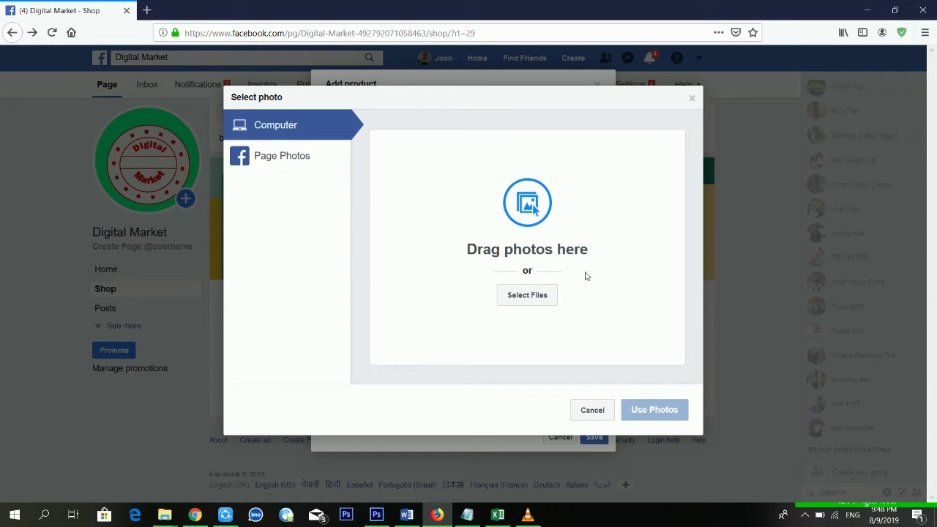
pyautogui.click(516, 303)
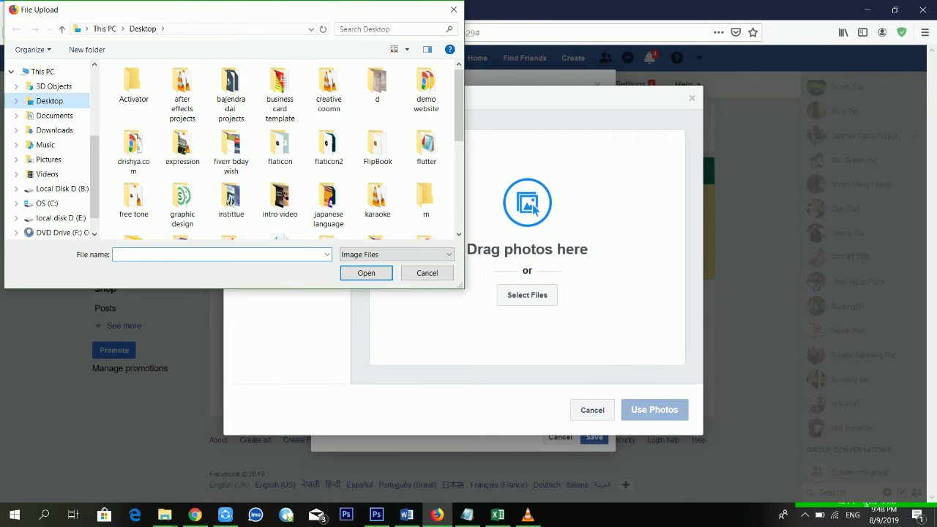
pyautogui.click(68, 159)
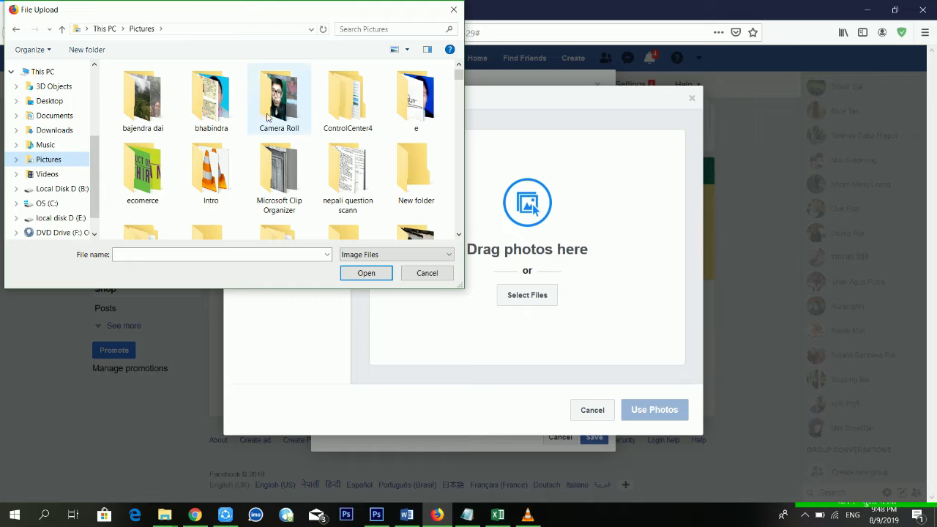
pyautogui.doubleClick(157, 163)
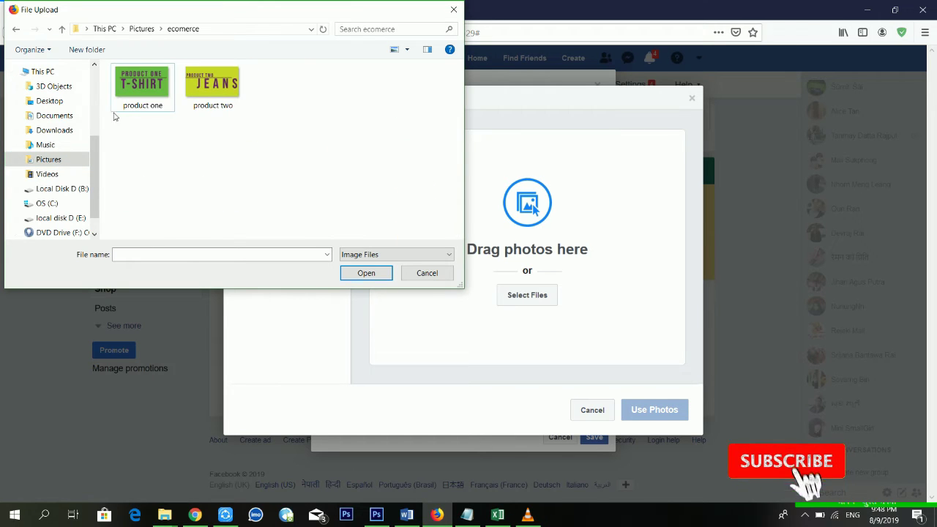
pyautogui.click(150, 95)
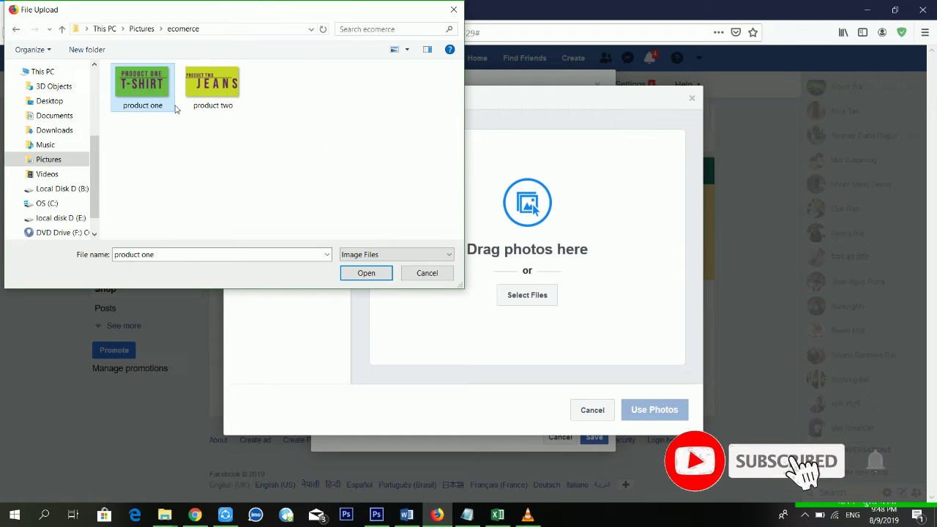
pyautogui.click(366, 272)
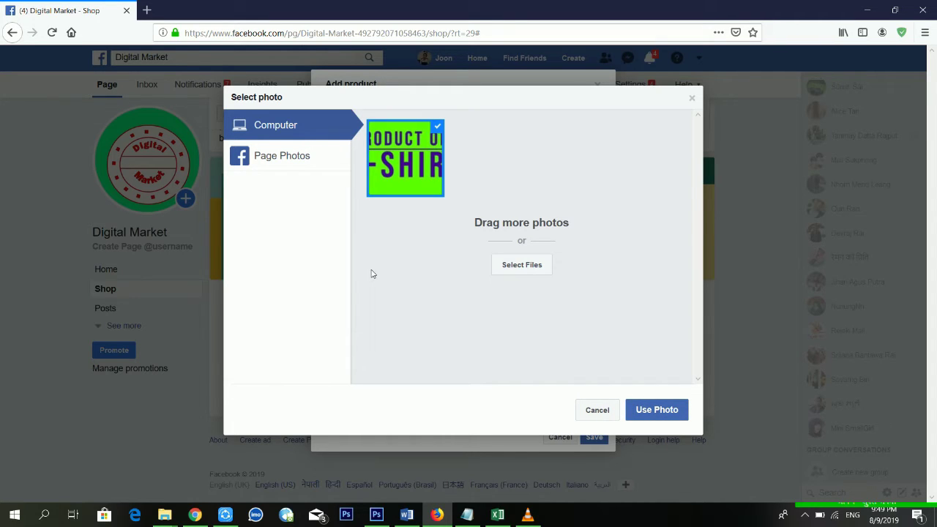
pyautogui.click(661, 410)
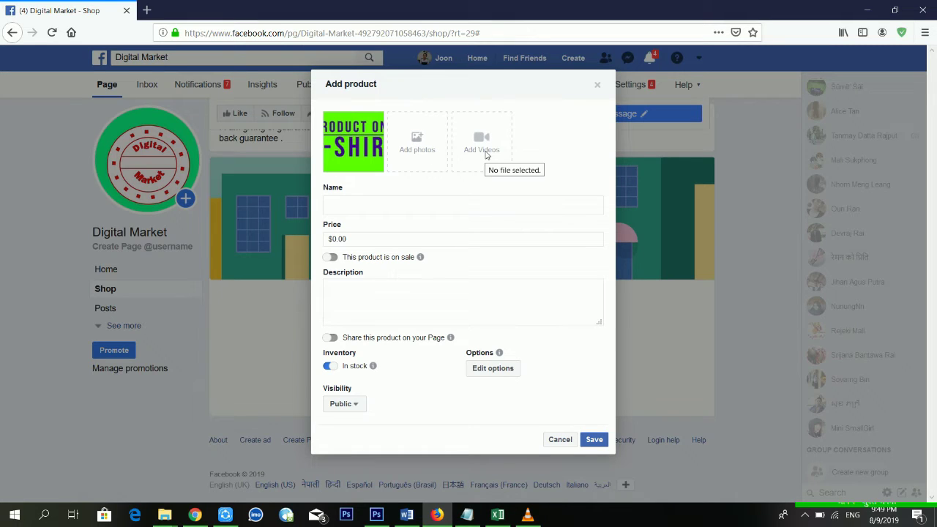
pyautogui.click(437, 203)
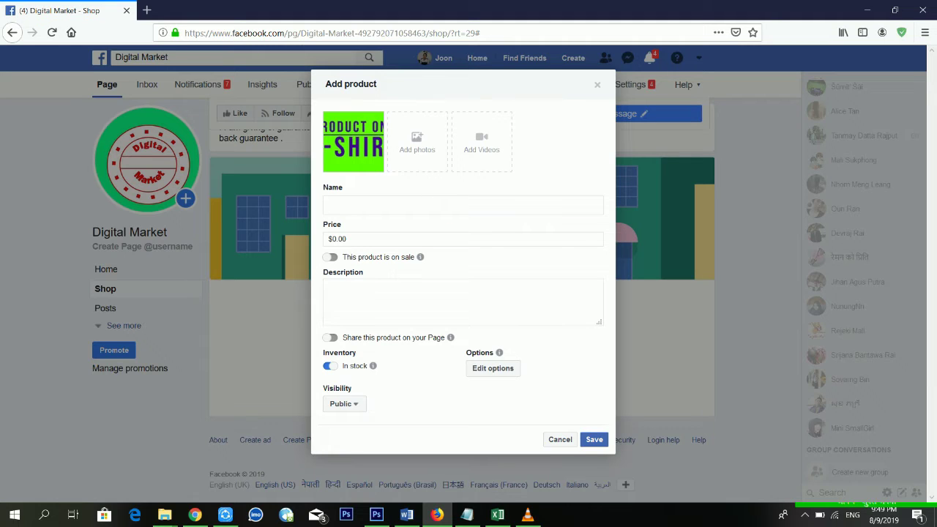
pyautogui.write('Na')
pyautogui.press('BackSpace')
pyautogui.press('BackSpace')
pyautogui.write('N')
pyautogui.press('BackSpace')
pyautogui.write('Name')
pyautogui.press('BackSpace')
pyautogui.press('BackSpace')
pyautogui.press('BackSpace')
pyautogui.press('BackSpace')
pyautogui.write('Name')
pyautogui.press('BackSpace')
pyautogui.press('BackSpace')
pyautogui.press('BackSpace')
pyautogui.press('BackSpace')
pyautogui.write('Name')
pyautogui.press('BackSpace')
pyautogui.press('BackSpace')
pyautogui.press('BackSpace')
pyautogui.press('BackSpace')
pyautogui.write('Produc')
pyautogui.press('BackSpace')
pyautogui.press('BackSpace')
pyautogui.press('BackSpace')
pyautogui.press('BackSpace')
pyautogui.press('BackSpace')
pyautogui.press('BackSpace')
# Name the product "Tshirt" and set its price to $5.00.
pyautogui.write('Tshirt')
pyautogui.press('Tab')
pyautogui.write('5')
pyautogui.press('Tab')
# Start the product description with "You should to use the checkout method using paypal .".
pyautogui.write('You')
pyautogui.press('BackSpace')
pyautogui.press('BackSpace')
pyautogui.press('BackSpace')
pyautogui.write('You should to cuse the checkout method using paypal a')
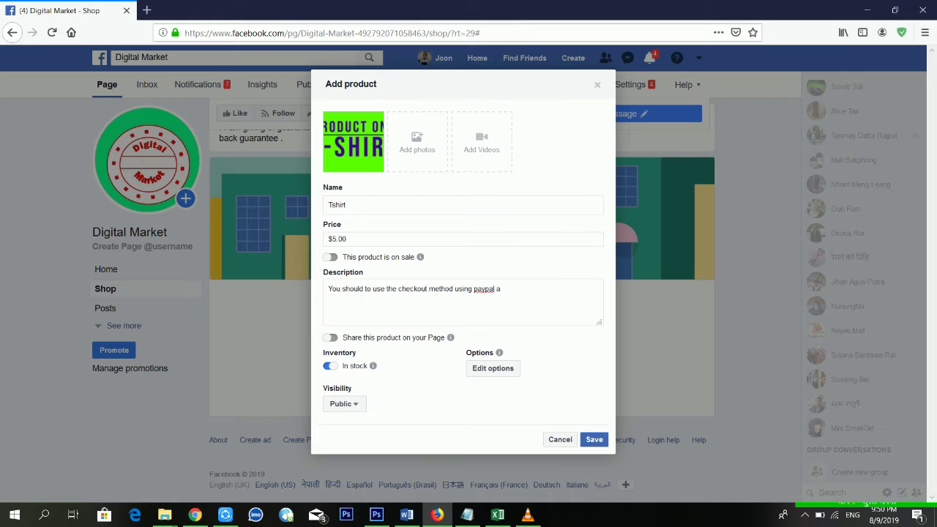
pyautogui.press('BackSpace')
pyautogui.write('o')
# Add a second line to the product description: "and you will get in x-large , large , medium and small size.".
pyautogui.press('Return')
pyautogui.write('and you will get in x-large , large , mediu')
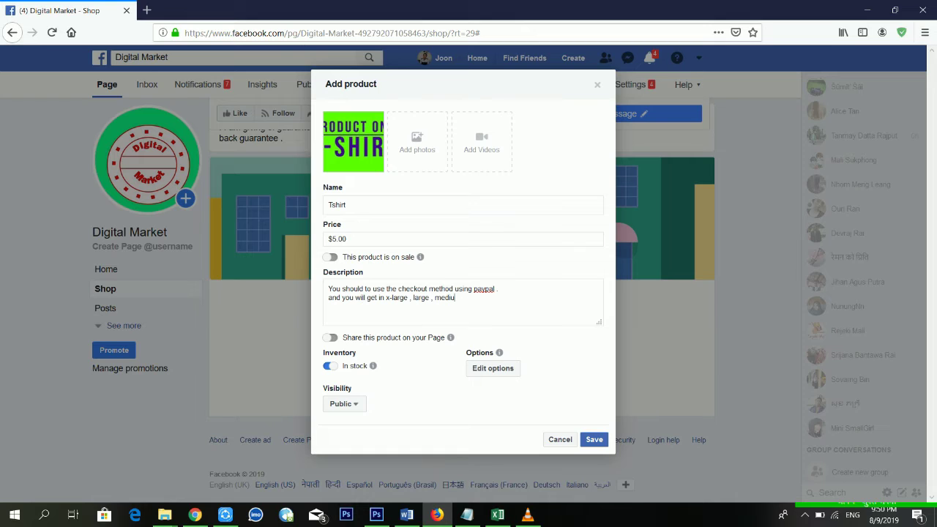
pyautogui.write('m and small size.')
# Mark the Tshirt product as on sale with a sale price of $5.00.
pyautogui.click(331, 258)
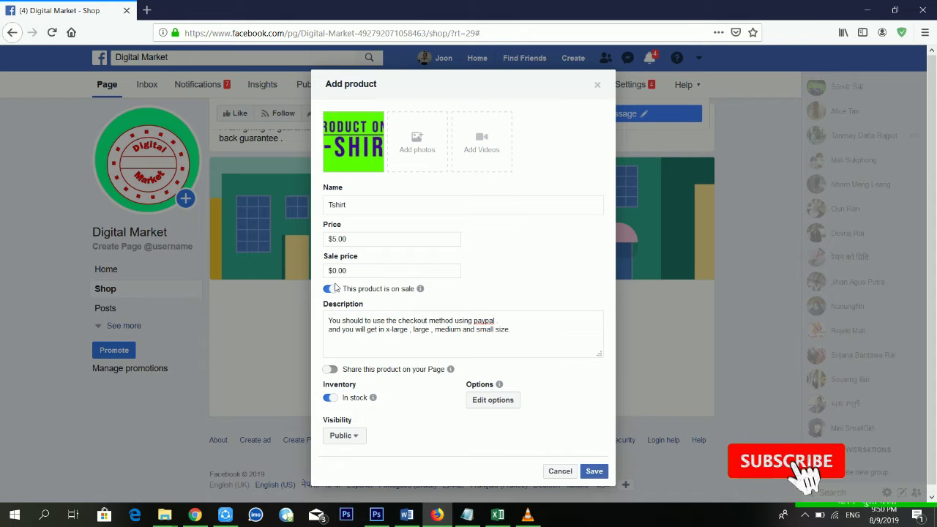
pyautogui.click(334, 288)
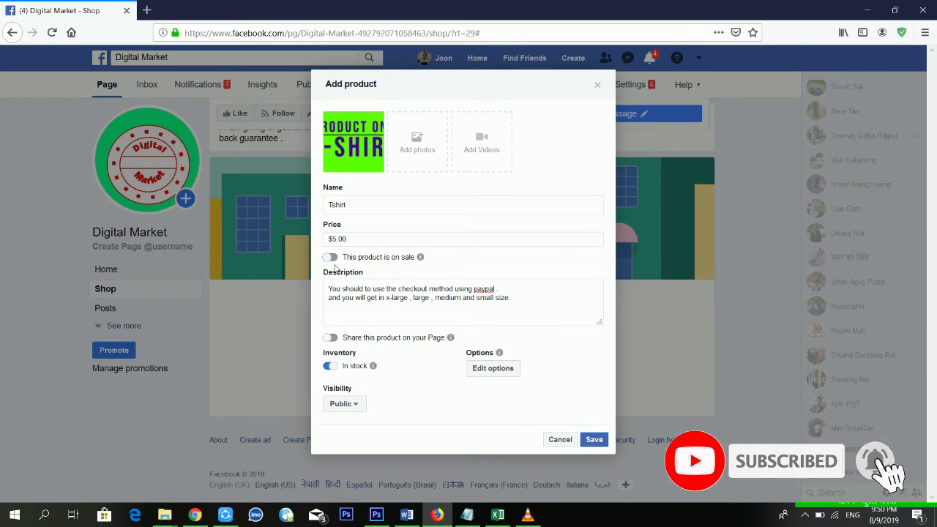
pyautogui.click(332, 258)
pyautogui.click(350, 270)
pyautogui.write('5')
pyautogui.click(476, 301)
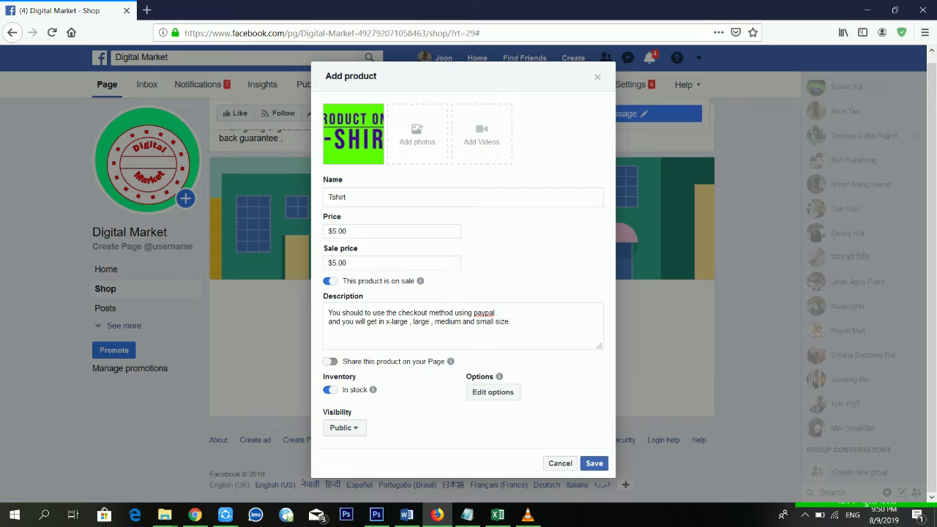
# Turn on sharing the product on the Page, and switch its inventory to out of stock and back to in stock.
pyautogui.click(334, 363)
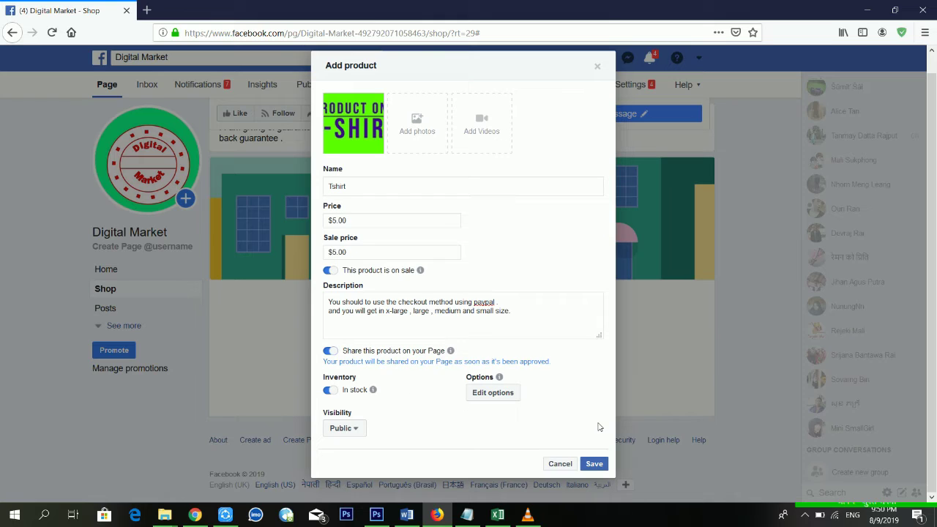
pyautogui.click(333, 390)
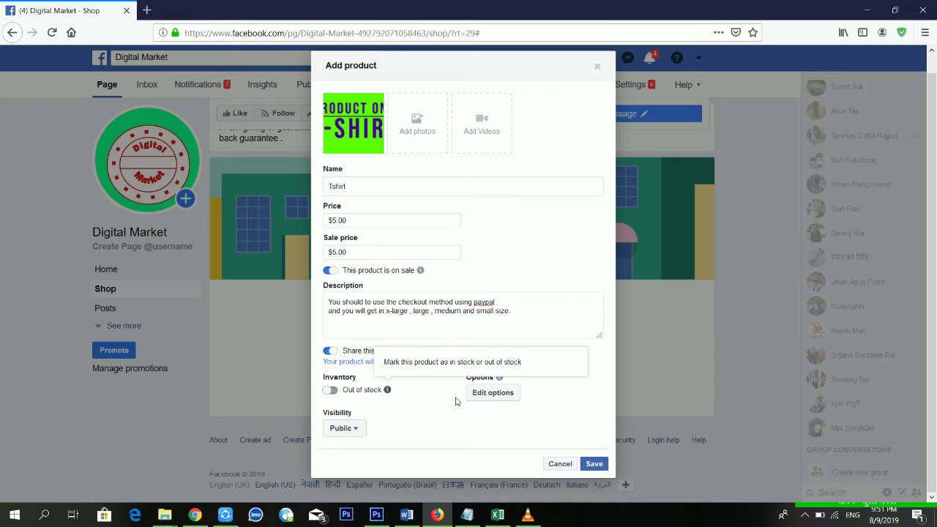
pyautogui.click(333, 394)
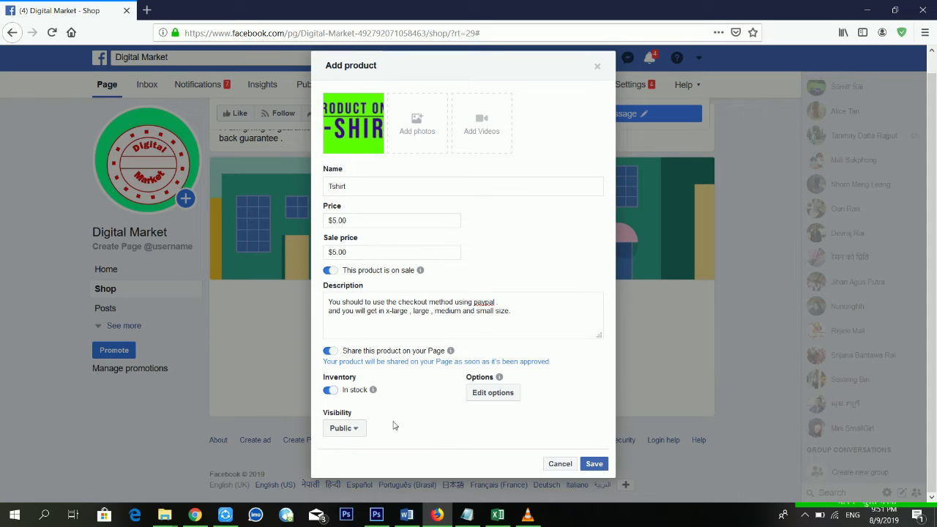
# Add a Colour option with no value to the product, viewing the other option types, and return to the product form.
pyautogui.click(510, 401)
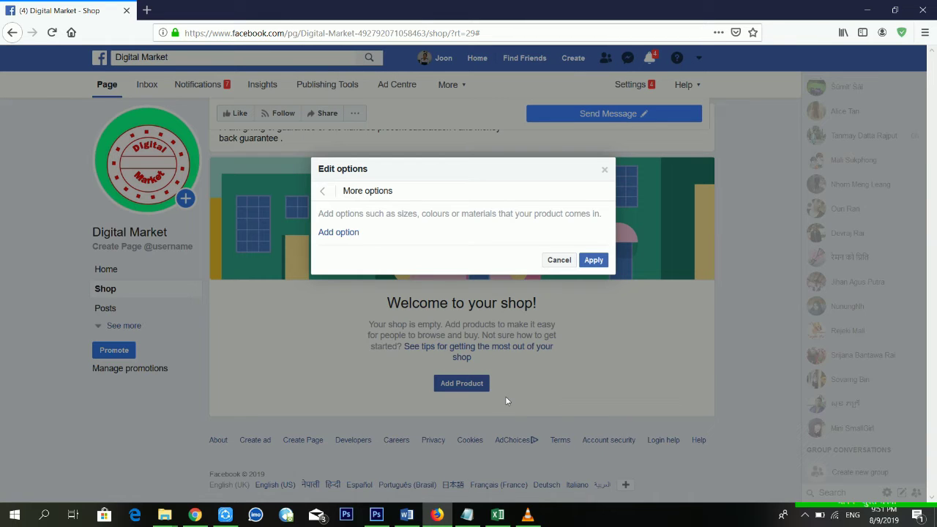
pyautogui.click(355, 236)
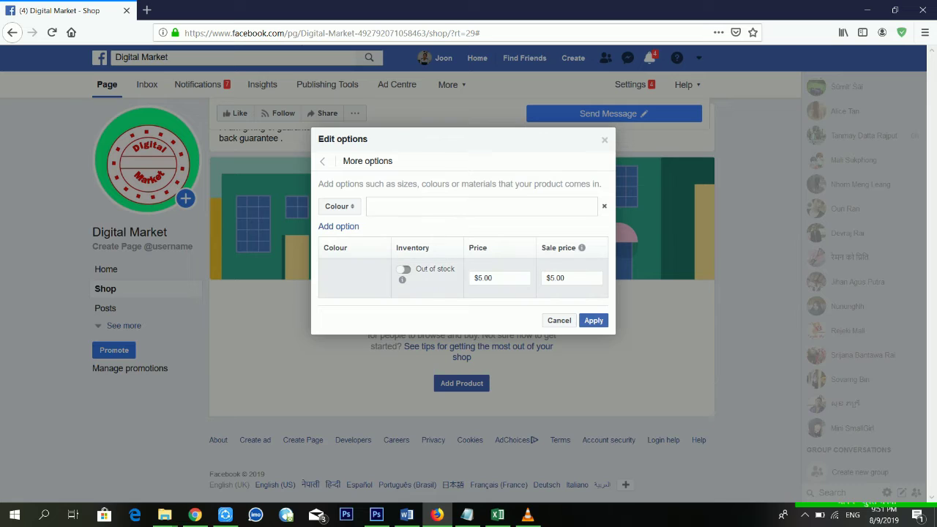
pyautogui.click(355, 208)
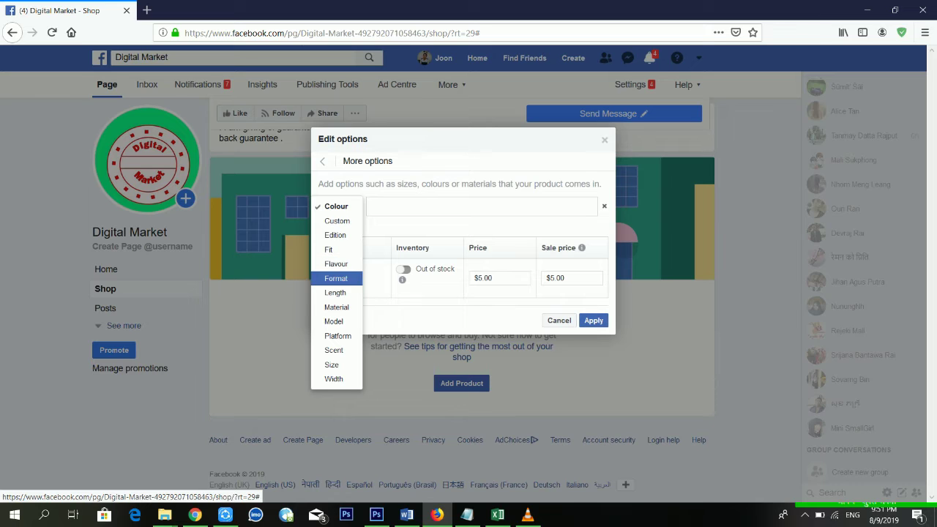
pyautogui.click(384, 178)
pyautogui.click(324, 161)
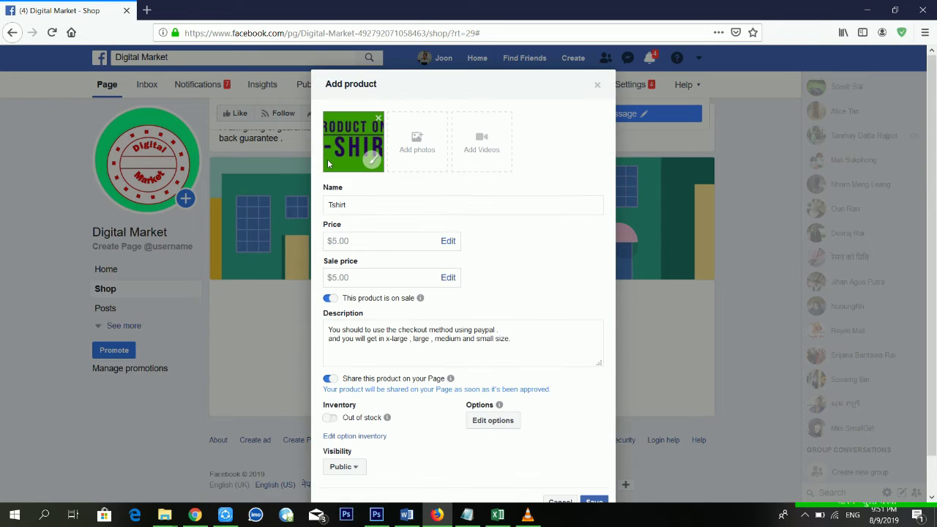
# View the product's visibility choices, leave it Public and try to save the product.
pyautogui.scroll(-1, 452, 241)
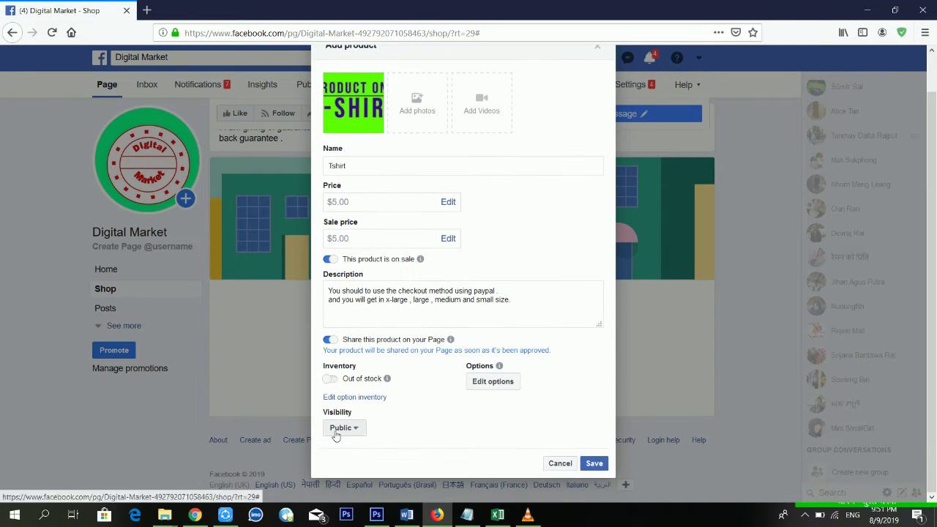
pyautogui.click(344, 432)
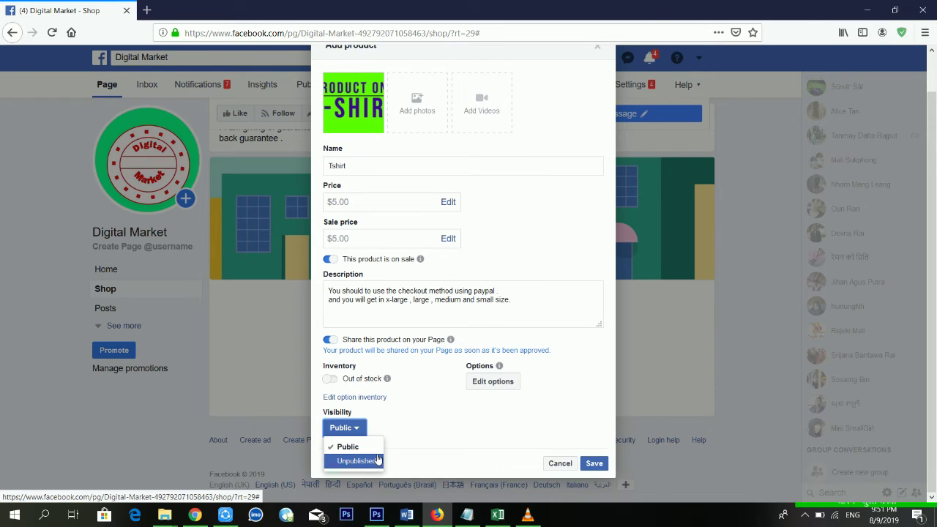
pyautogui.click(414, 434)
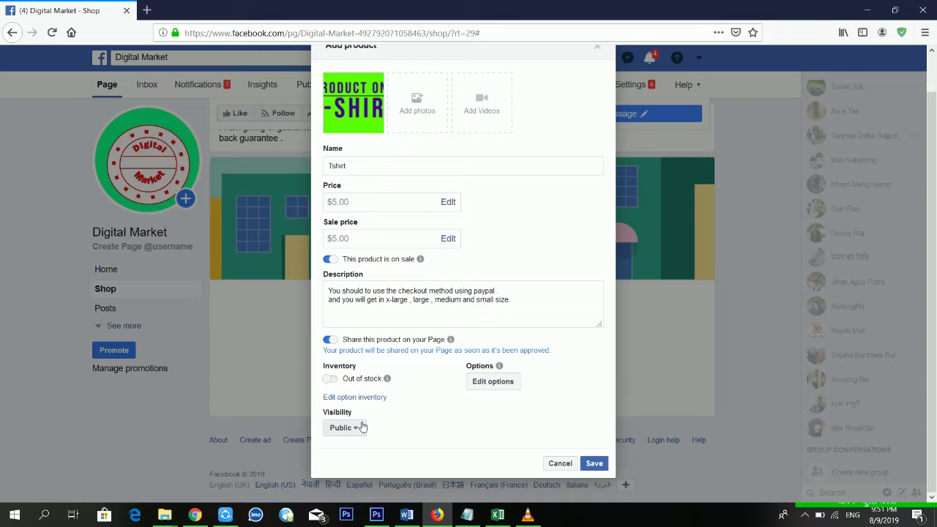
pyautogui.click(360, 425)
pyautogui.click(414, 411)
pyautogui.click(594, 462)
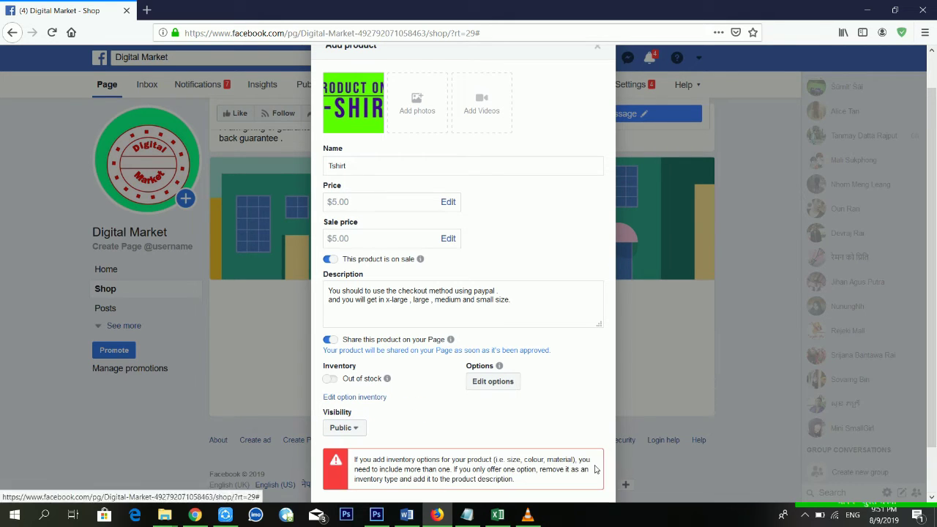
# Turn off sharing the Tshirt product on the Page.
pyautogui.scroll(-1, 538, 384)
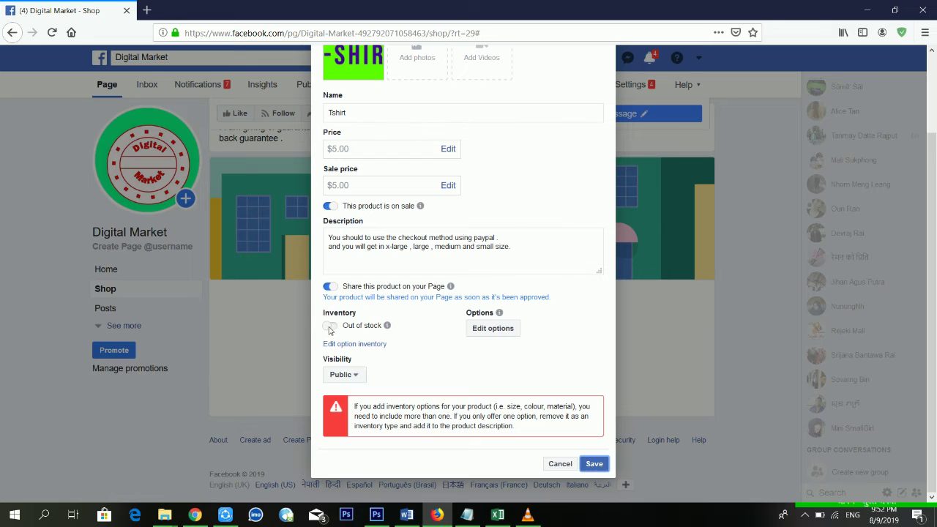
pyautogui.click(331, 286)
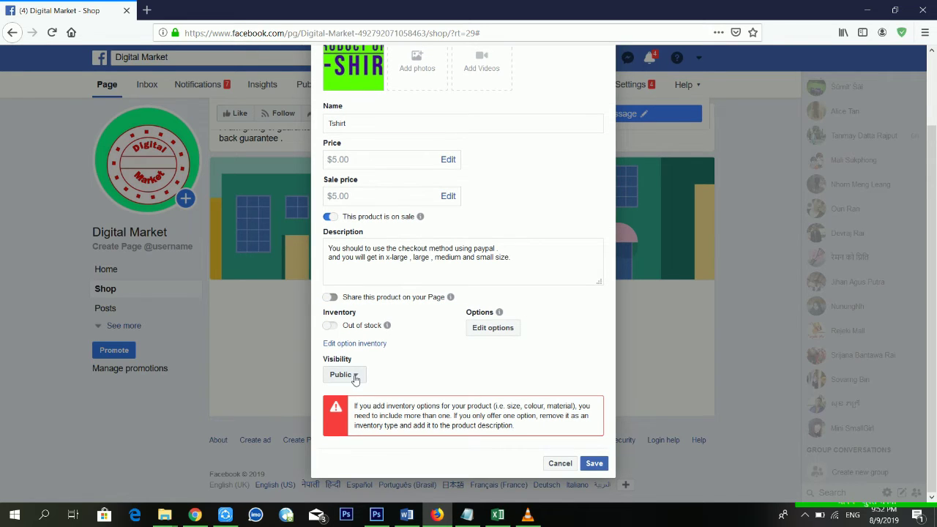
# Set the empty Colour option's inventory to in stock, apply the change and try to save the product again.
pyautogui.click(354, 343)
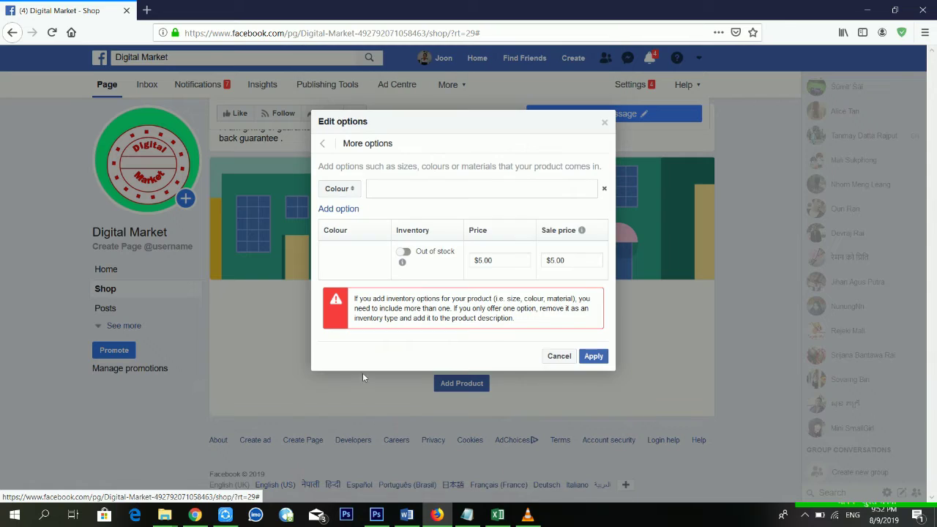
pyautogui.tripleClick(422, 255)
pyautogui.click(439, 262)
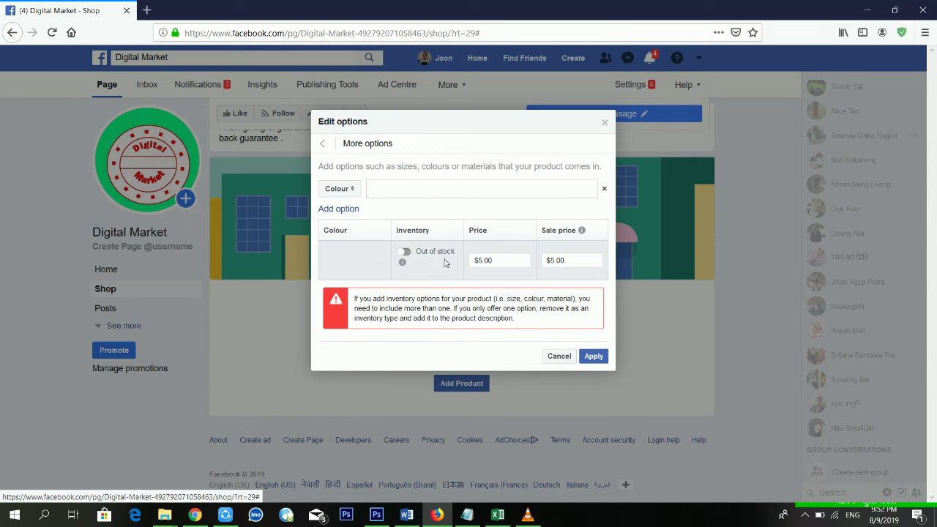
pyautogui.doubleClick(404, 255)
pyautogui.click(435, 271)
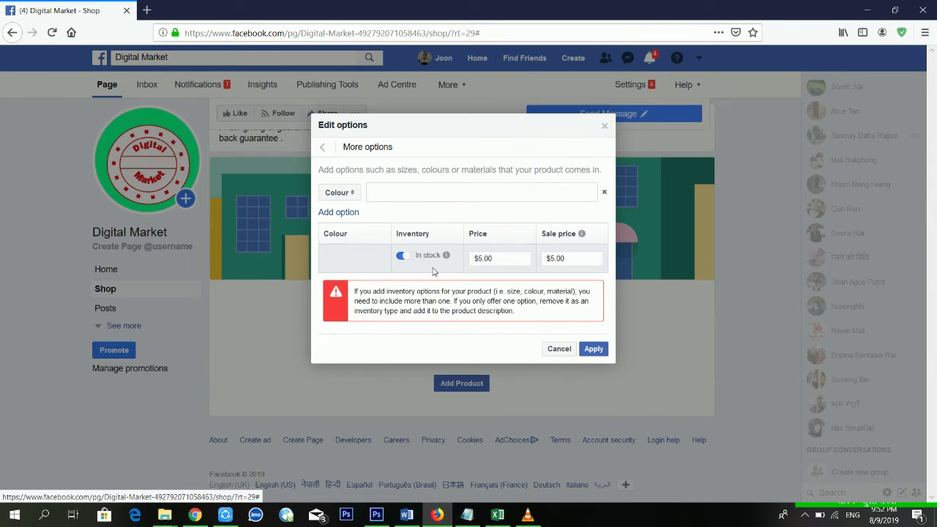
pyautogui.click(594, 348)
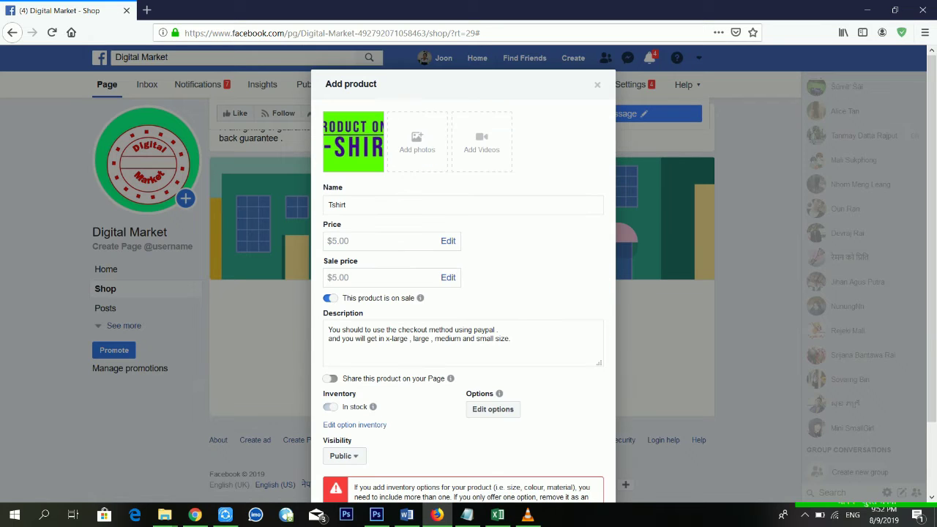
pyautogui.scroll(-2, 395, 409)
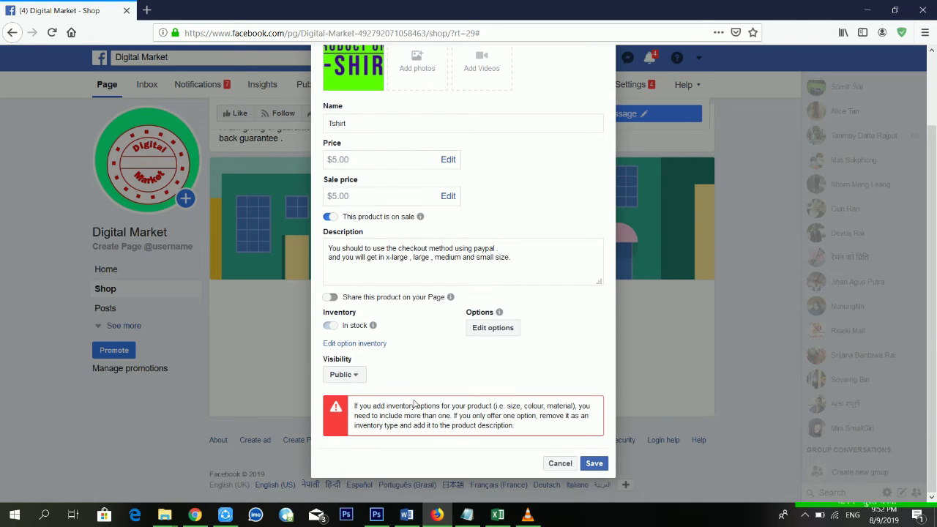
pyautogui.click(594, 464)
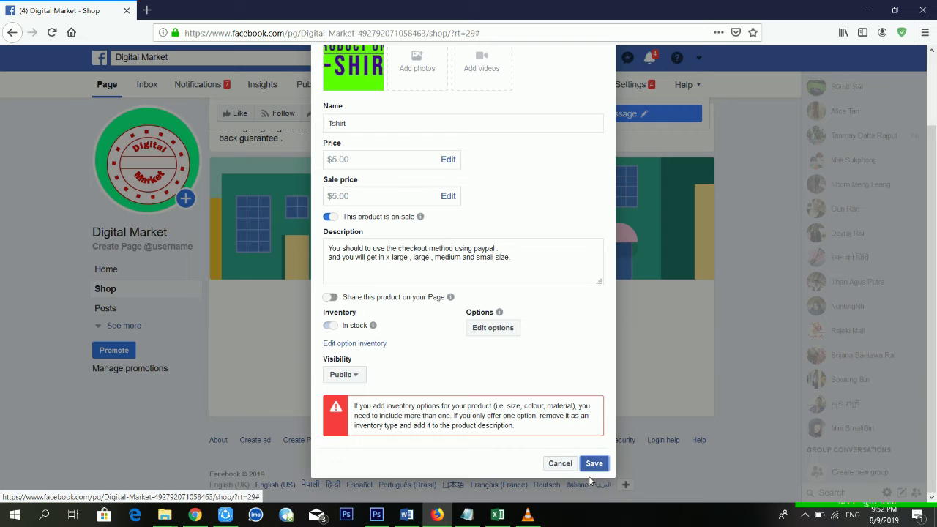
# Review the product form and copy the full description text for reuse.
pyautogui.scroll(2, 516, 395)
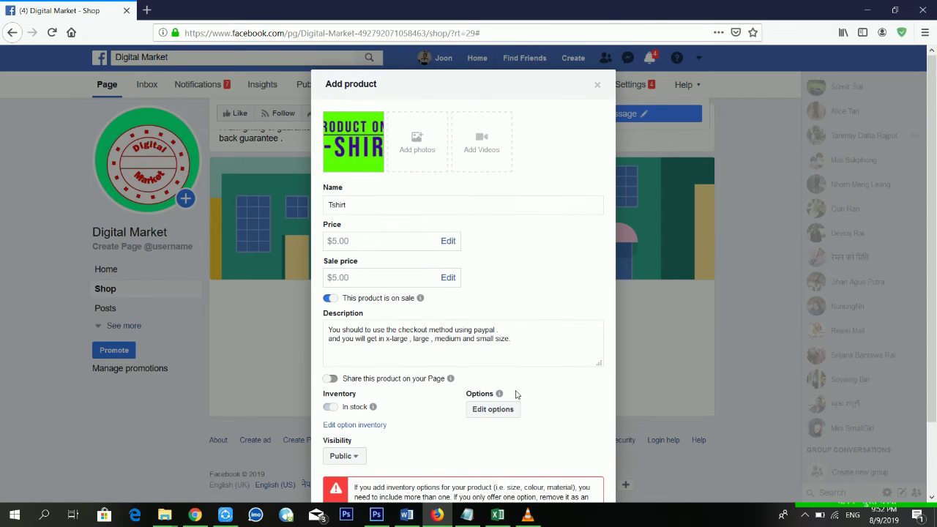
pyautogui.scroll(-2, 516, 395)
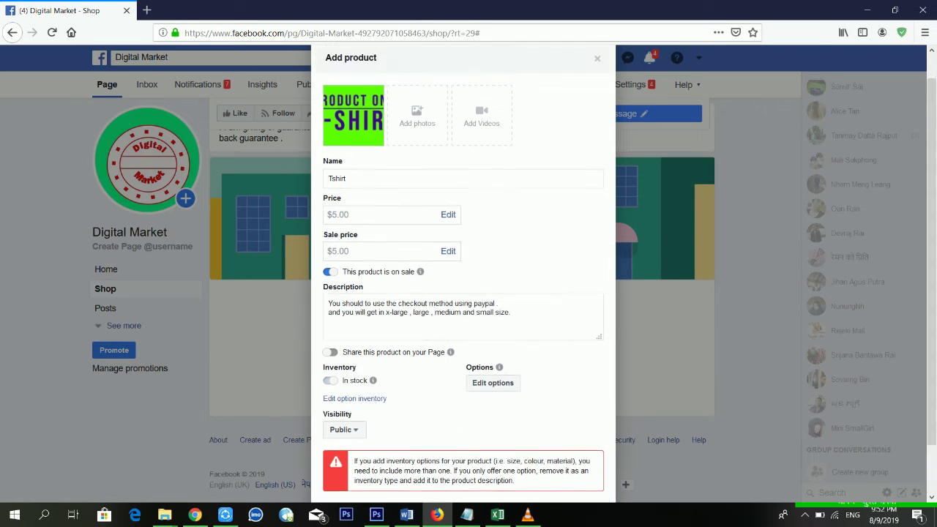
pyautogui.scroll(2, 449, 278)
pyautogui.scroll(-2, 450, 278)
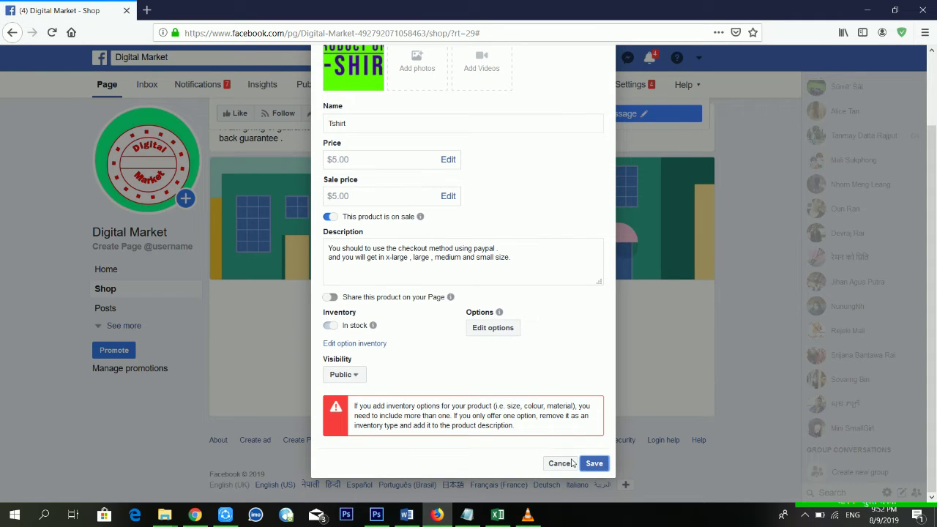
pyautogui.scroll(2, 503, 213)
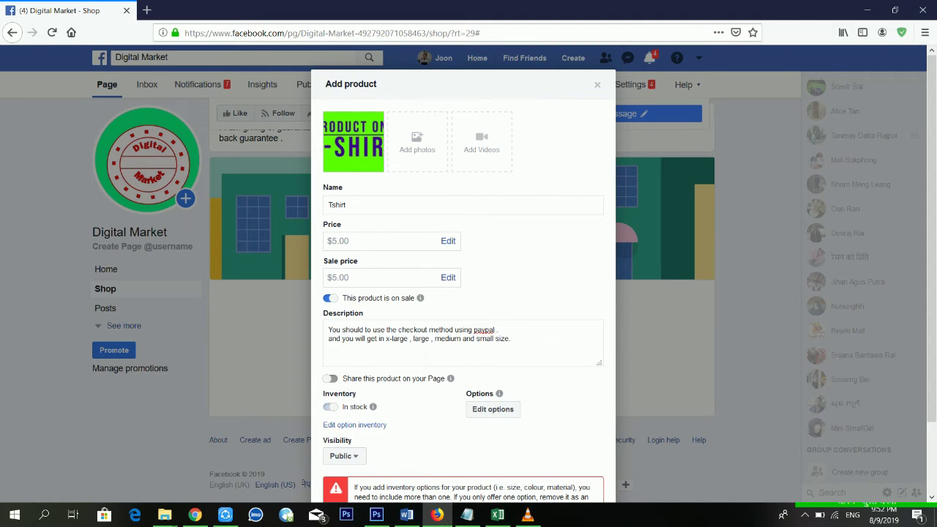
pyautogui.hotkey('ctrl', 'a')
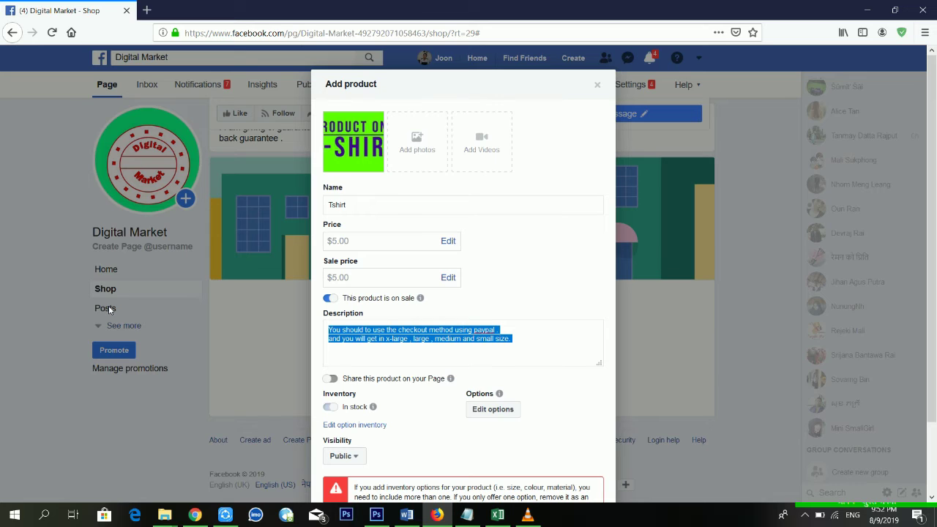
pyautogui.click(548, 243)
# Try once more to save the product with its empty Colour option.
pyautogui.scroll(-2, 529, 243)
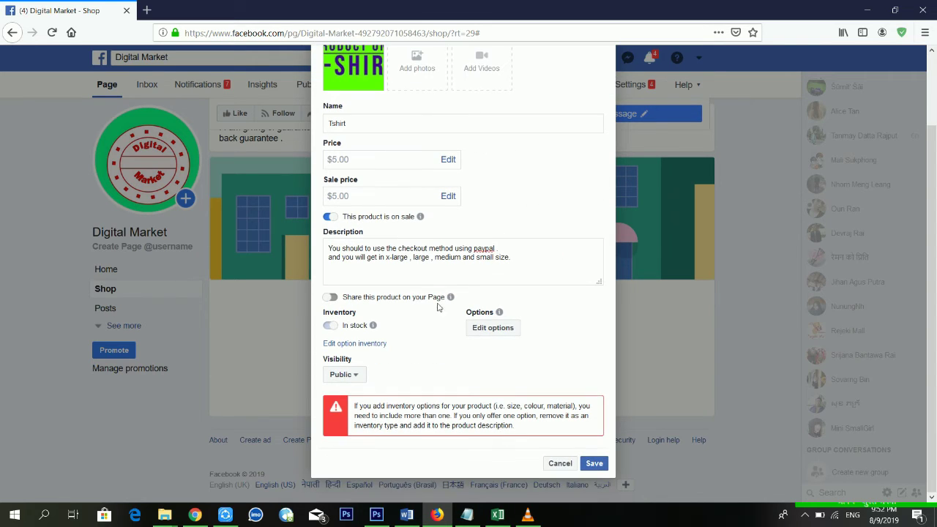
pyautogui.click(360, 275)
pyautogui.scroll(1, 454, 261)
pyautogui.scroll(-2, 454, 262)
pyautogui.click(593, 464)
pyautogui.click(593, 464)
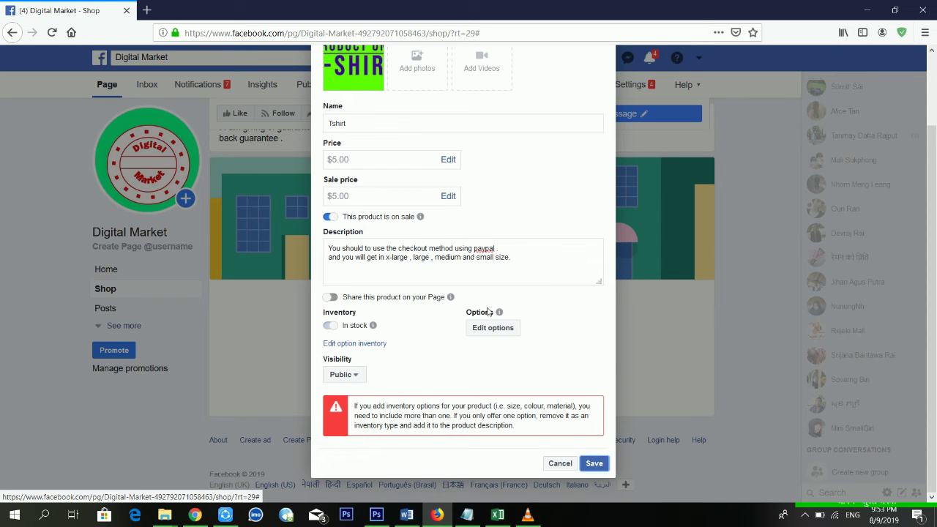
# Turn off the on-sale setting for the Tshirt product.
pyautogui.scroll(2, 575, 208)
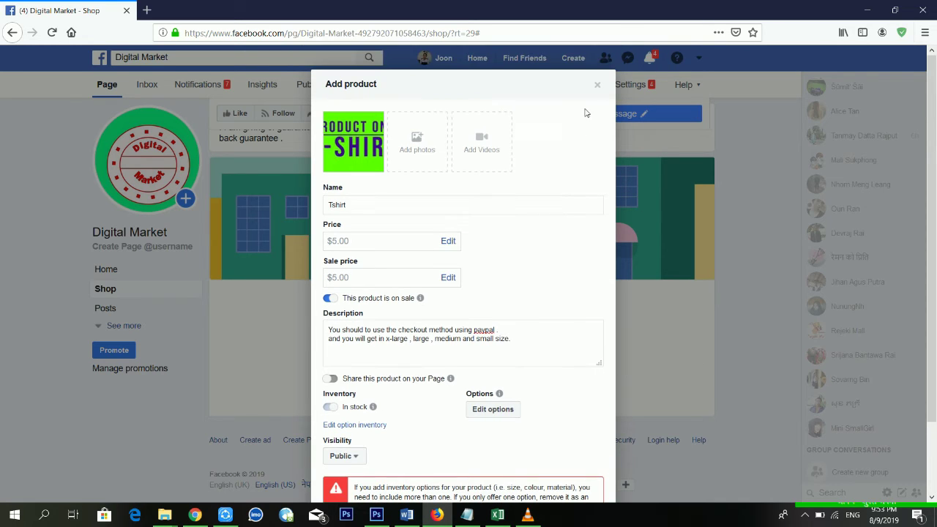
pyautogui.scroll(-2, 487, 226)
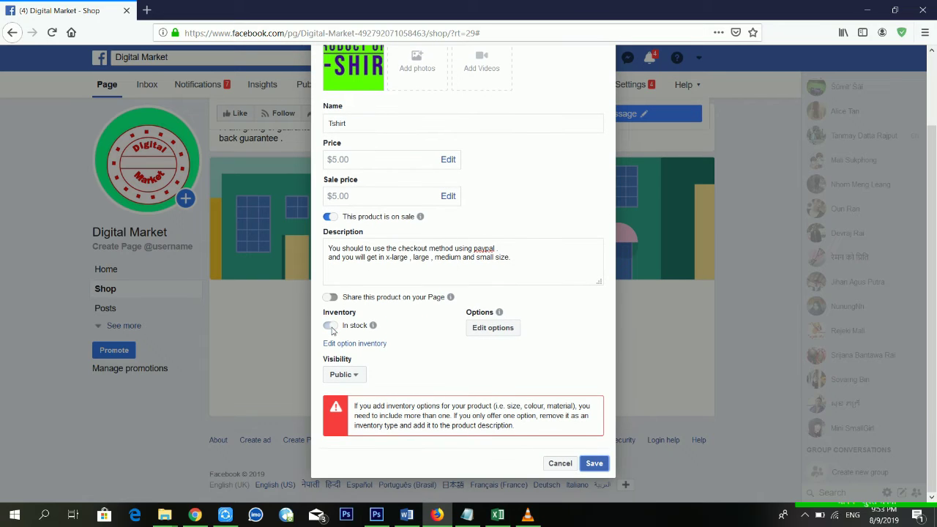
pyautogui.click(330, 217)
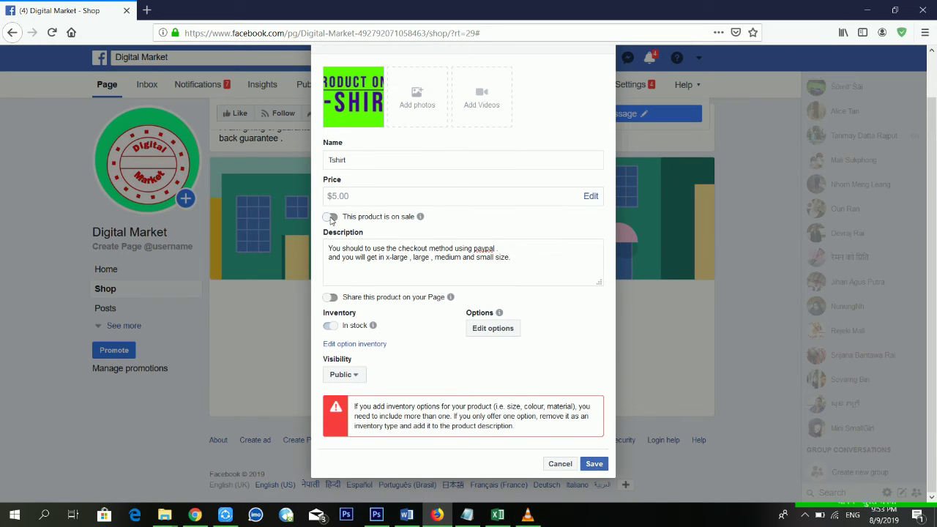
pyautogui.click(330, 216)
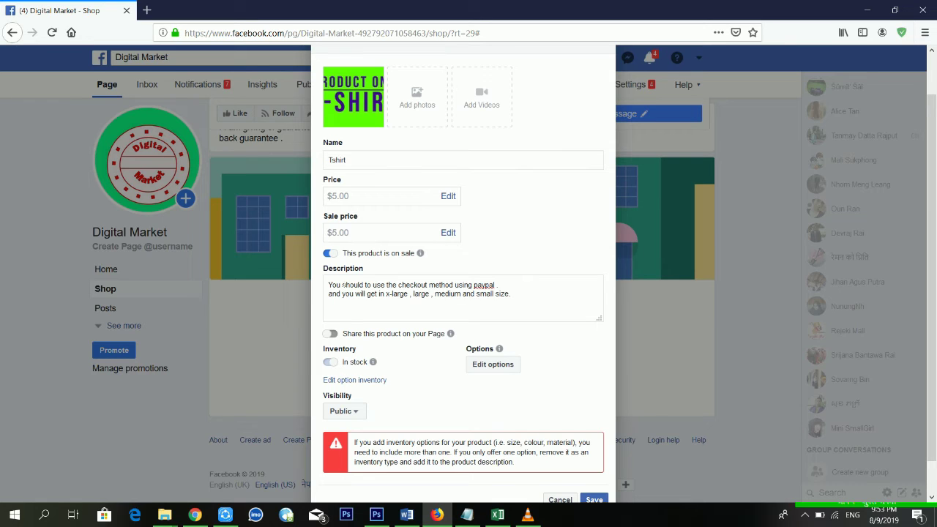
pyautogui.click(330, 254)
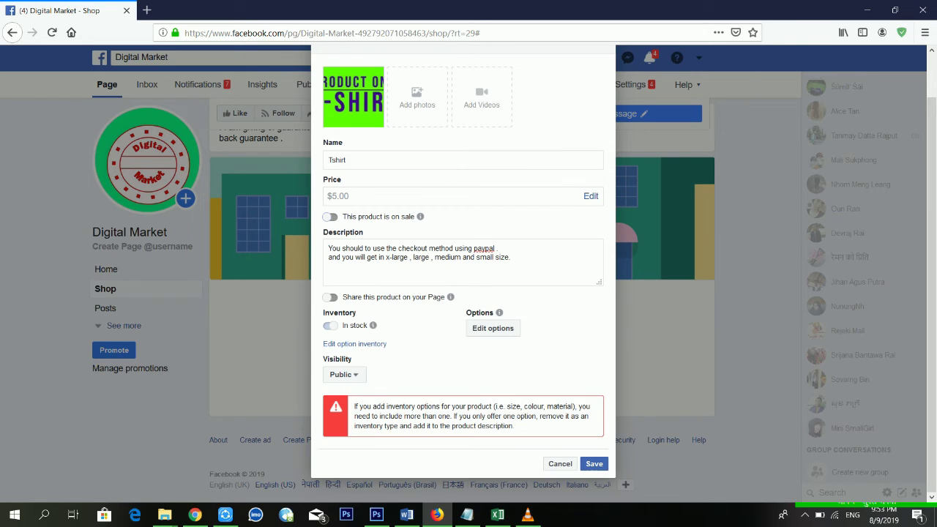
# Reopen the option inventory, check the Colour option's type, apply the options and try to save the product.
pyautogui.click(345, 343)
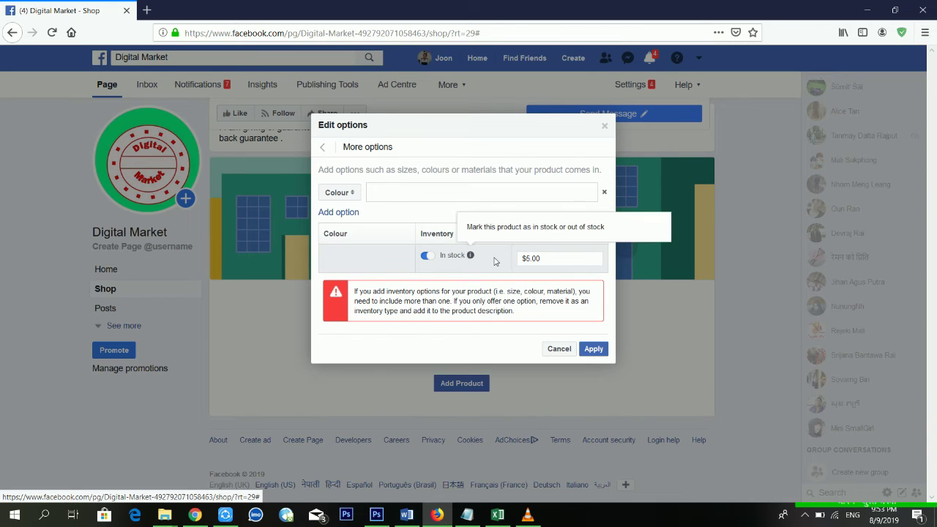
pyautogui.click(344, 193)
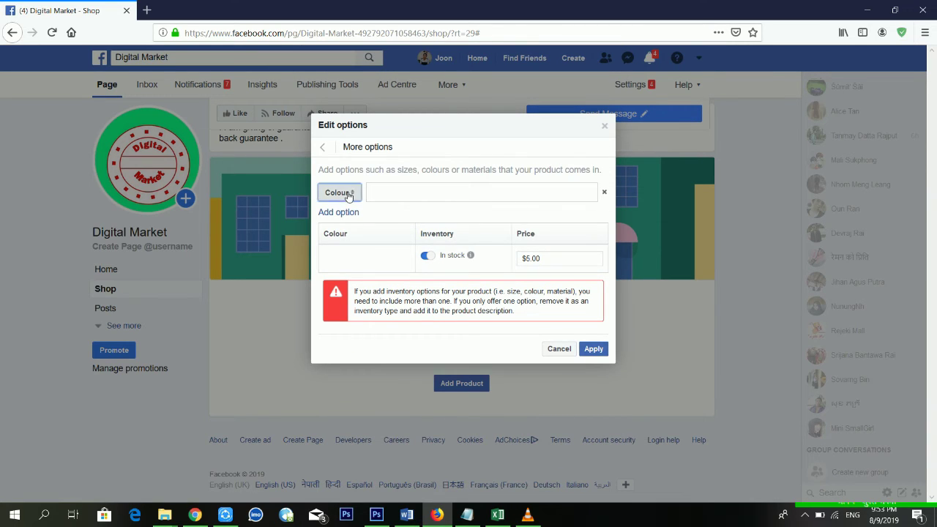
pyautogui.click(348, 195)
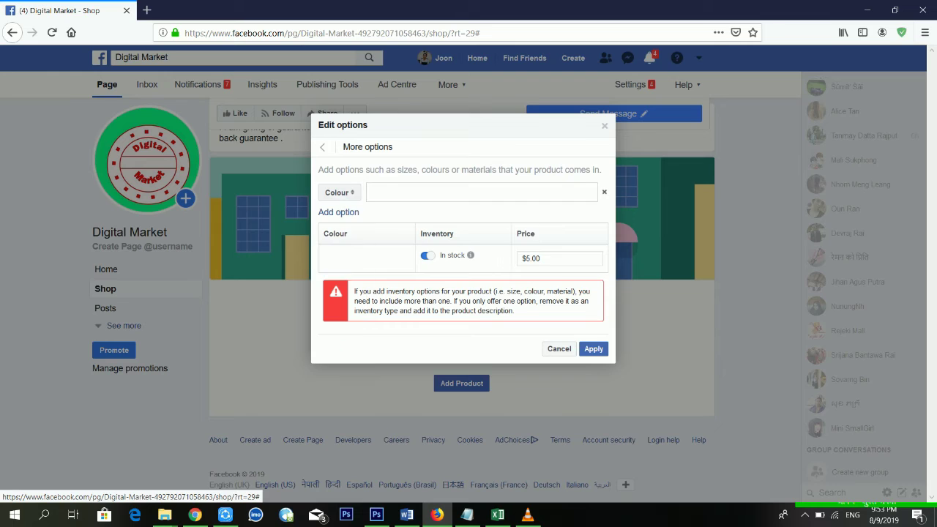
pyautogui.click(595, 349)
pyautogui.scroll(-1, 526, 414)
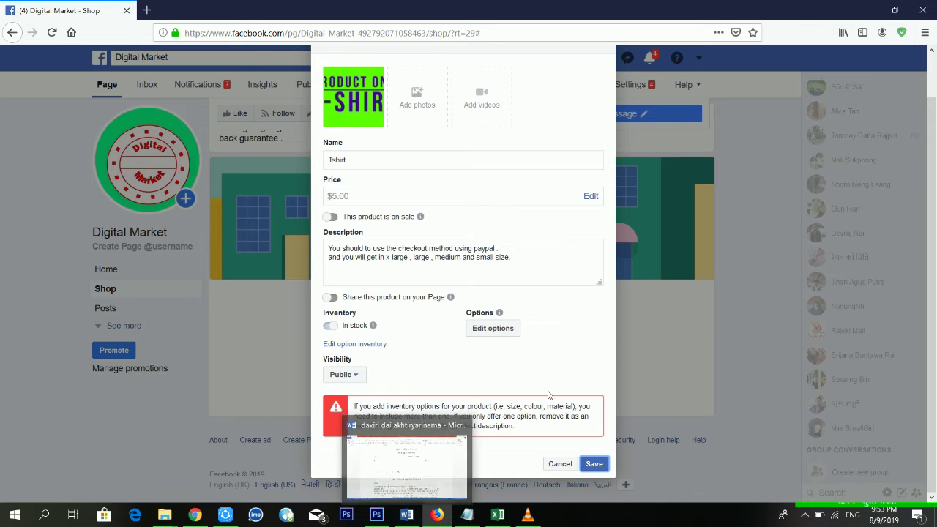
# Discard the unsaved product and start a new one with the product one image as its photo.
pyautogui.click(560, 464)
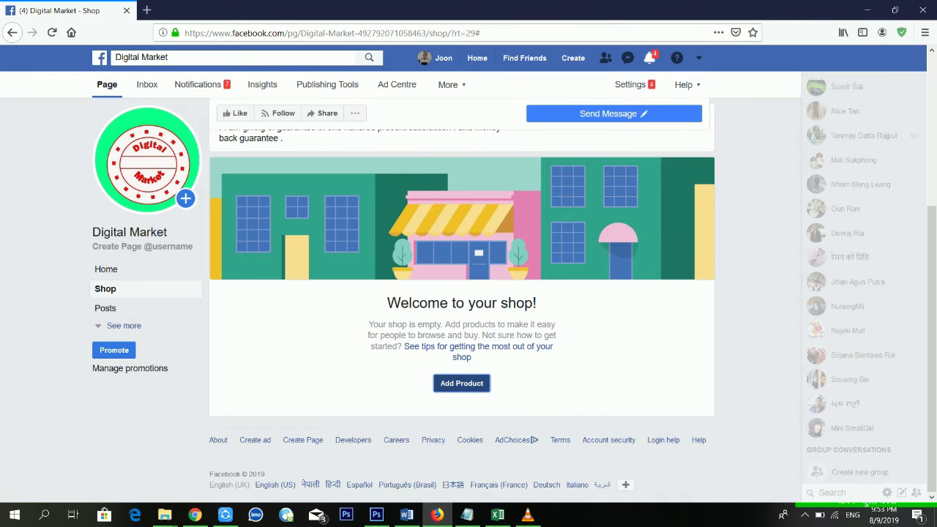
pyautogui.click(481, 388)
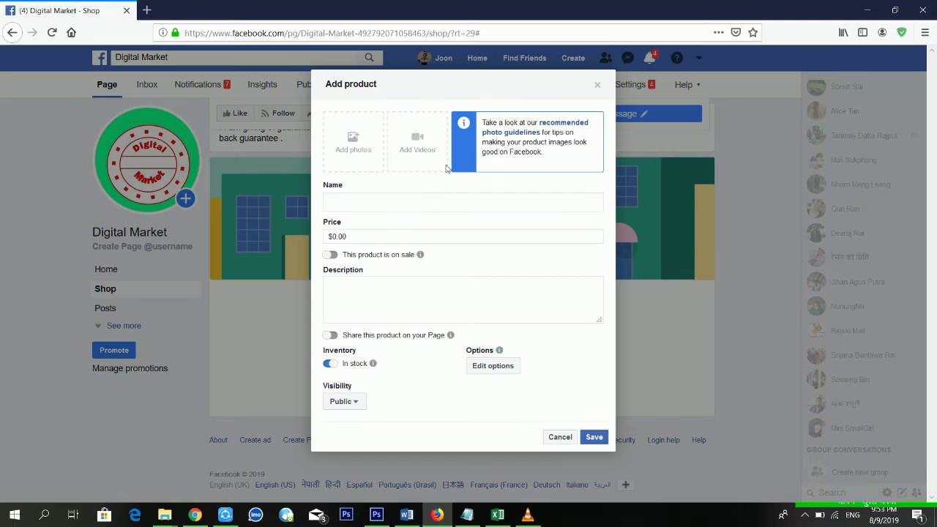
pyautogui.click(346, 141)
pyautogui.click(518, 297)
pyautogui.click(141, 76)
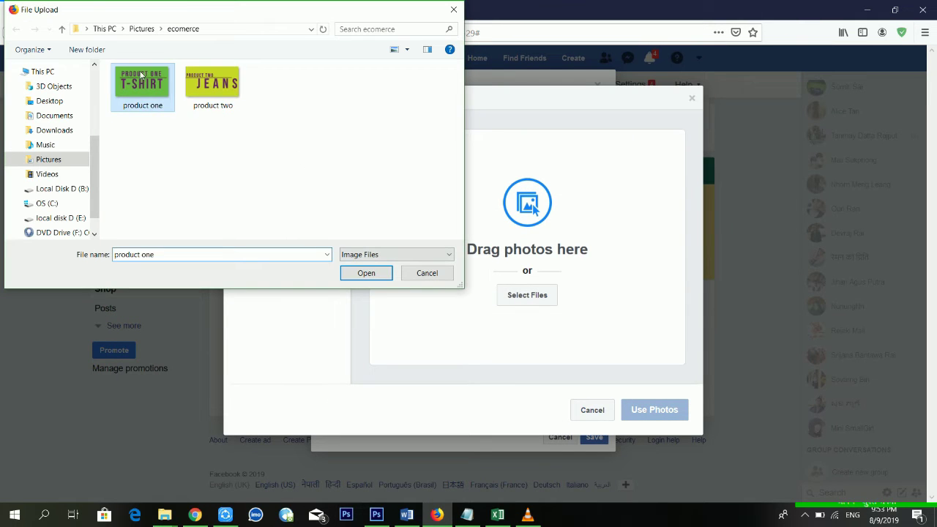
pyautogui.click(366, 273)
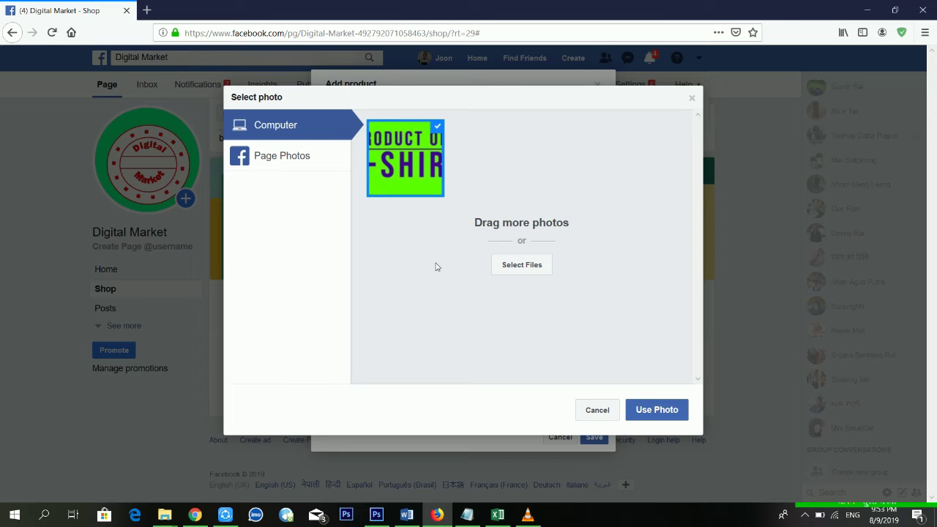
pyautogui.click(655, 414)
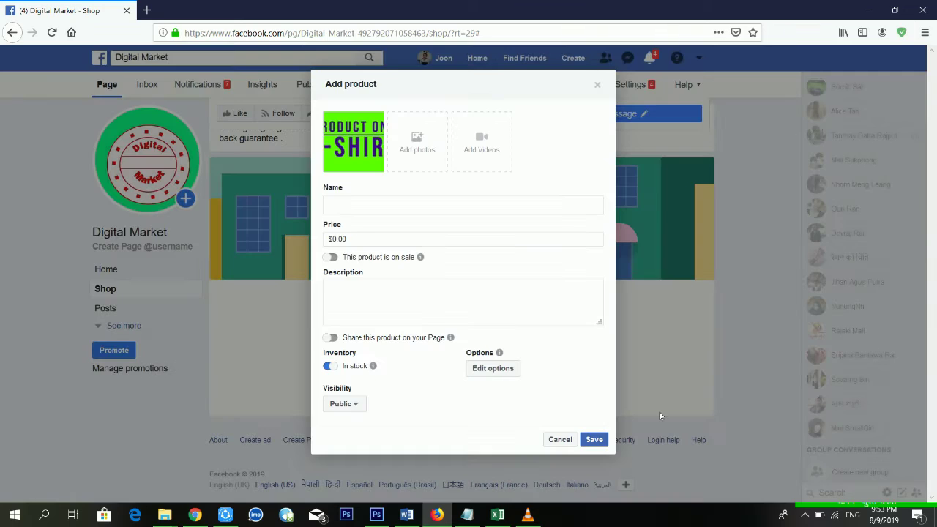
# Name the product T-Shirt, set its price to $5.00 and mark it as on sale.
pyautogui.click(345, 203)
pyautogui.click(356, 238)
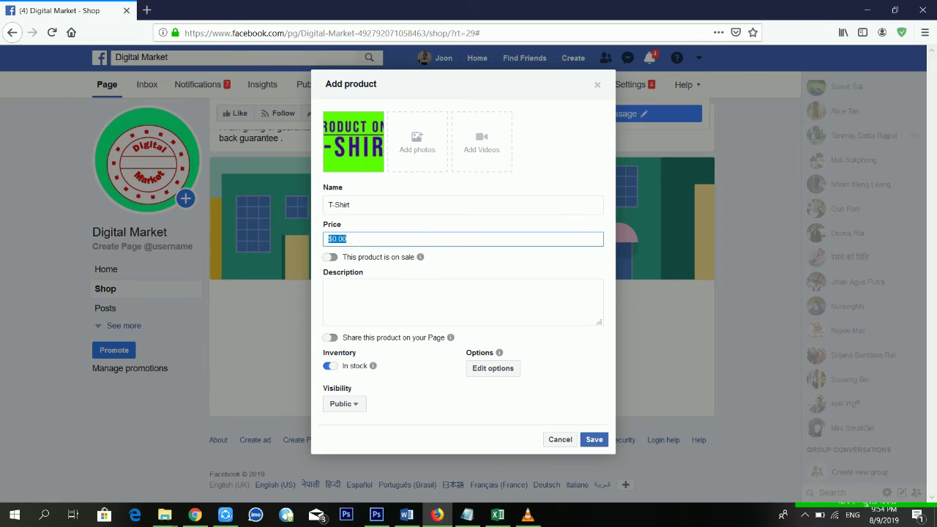
pyautogui.write('5')
pyautogui.click(331, 257)
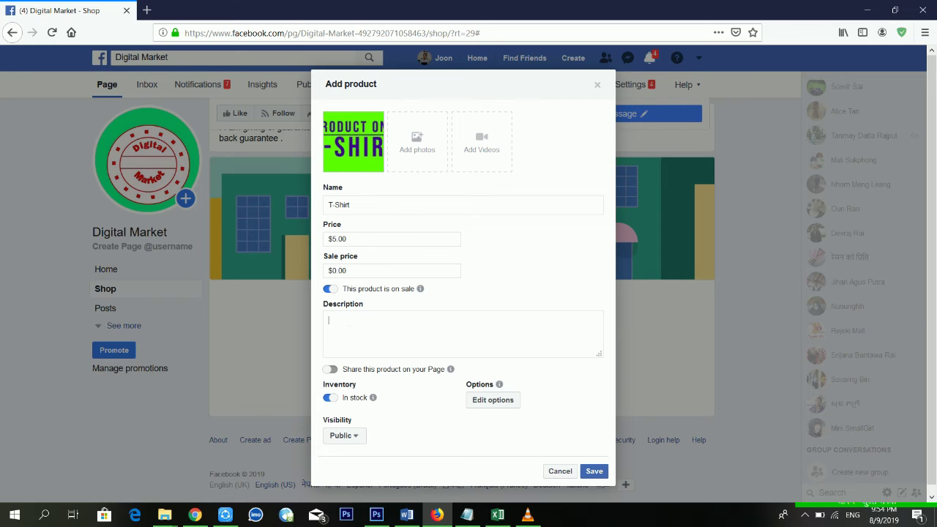
# Paste the copied description about PayPal checkout and x-large to small sizes, and turn on sharing the product on the Page.
pyautogui.press('BackSpace')
pyautogui.press('BackSpace')
pyautogui.write('You should to use the checkout method using paypal and you will get in x-large , large , medium and small size.')
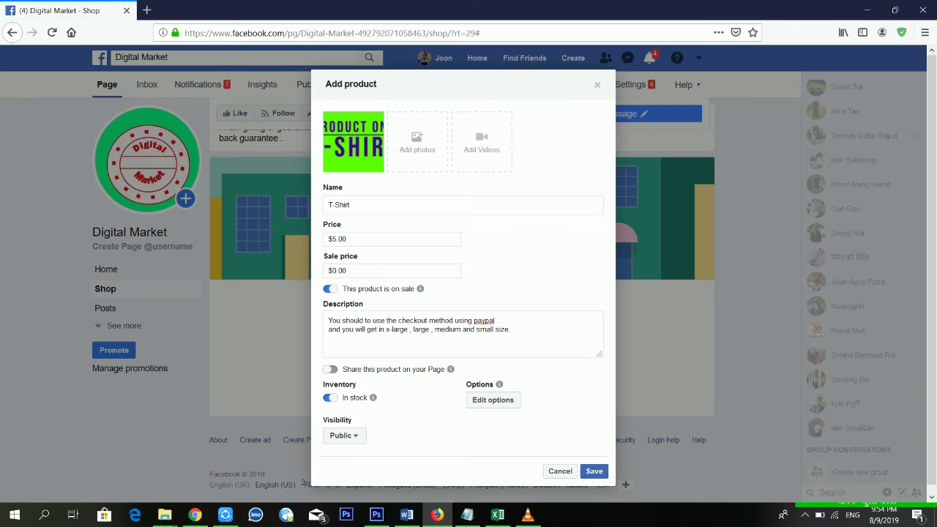
pyautogui.click(330, 369)
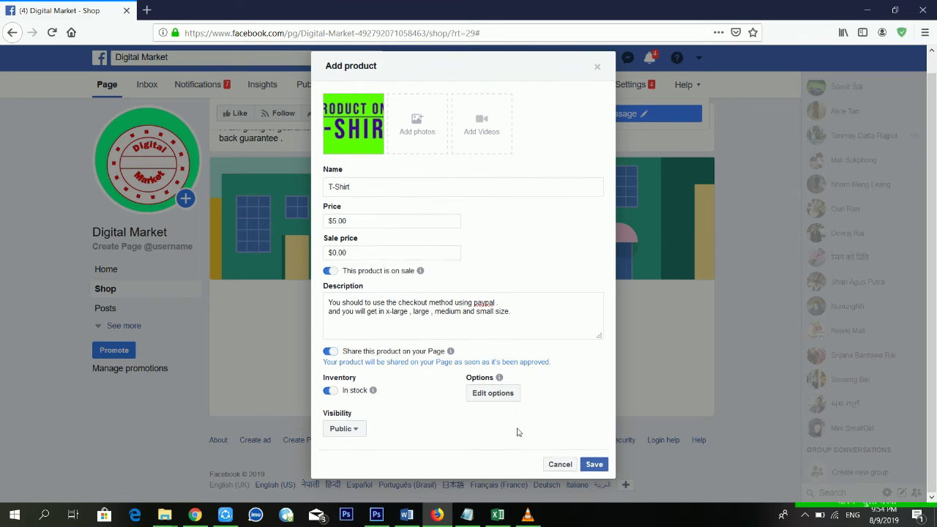
# Set the sale price to $5.00 and try to save the product.
pyautogui.click(595, 464)
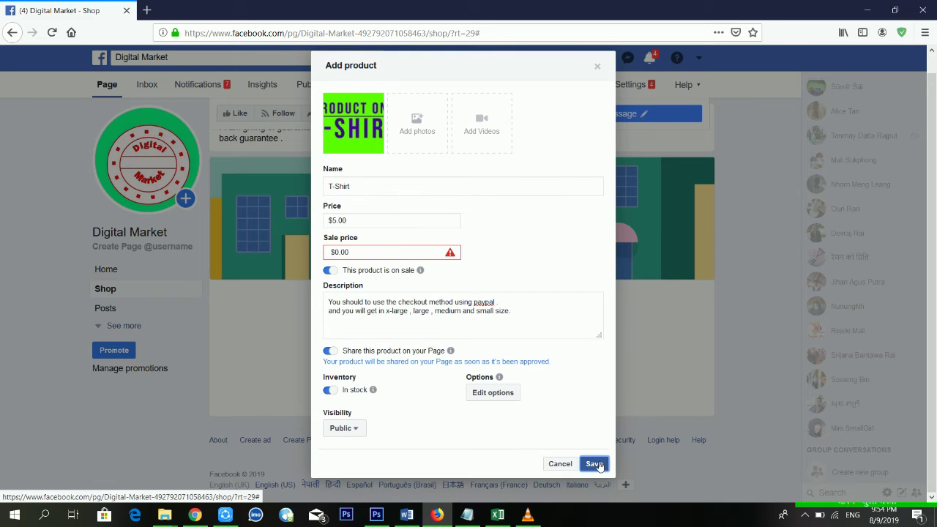
pyautogui.moveTo(350, 251); pyautogui.dragTo(259, 258)
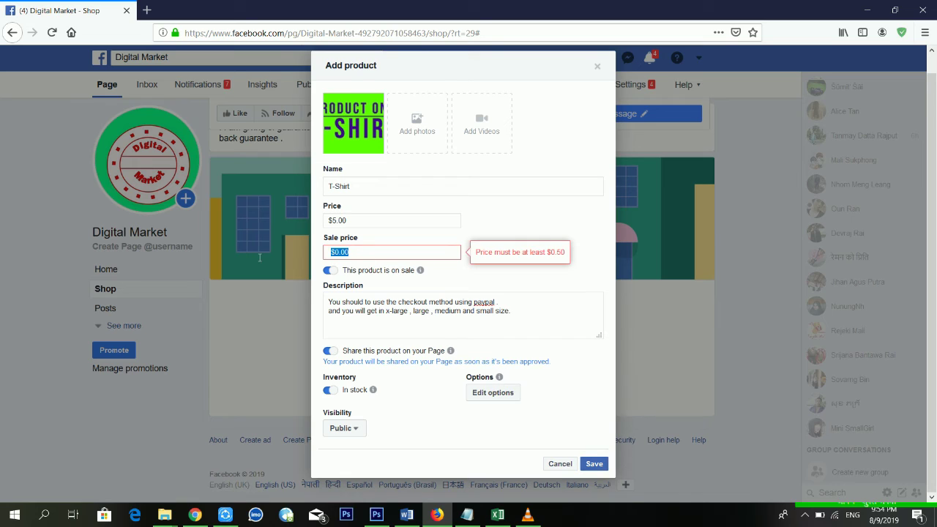
pyautogui.write('5')
pyautogui.click(529, 293)
pyautogui.click(594, 464)
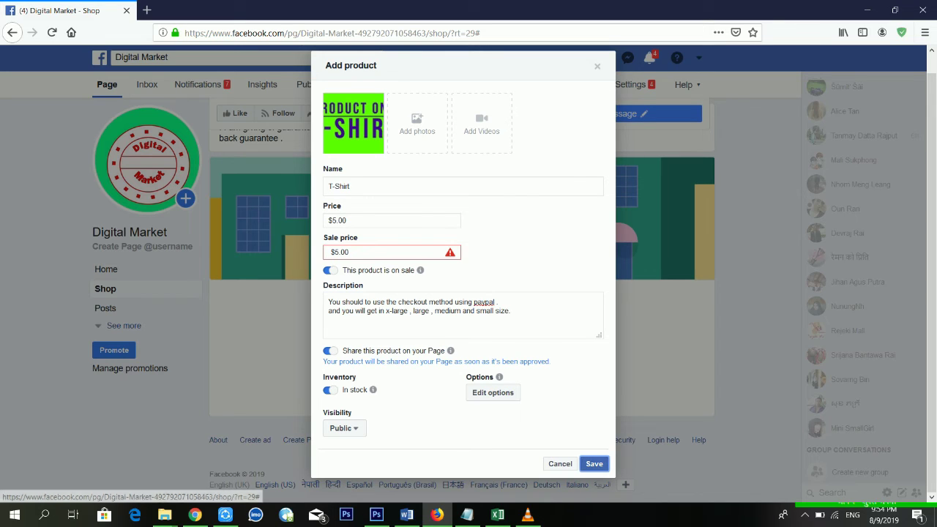
# Set the sale price to $4.00 and save the T-Shirt product.
pyautogui.click(364, 262)
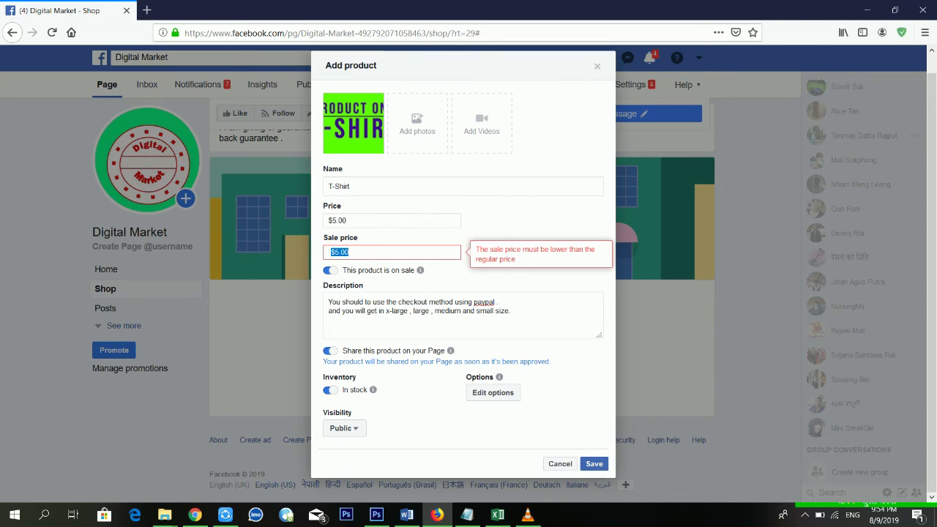
pyautogui.press('Left')
pyautogui.write('4')
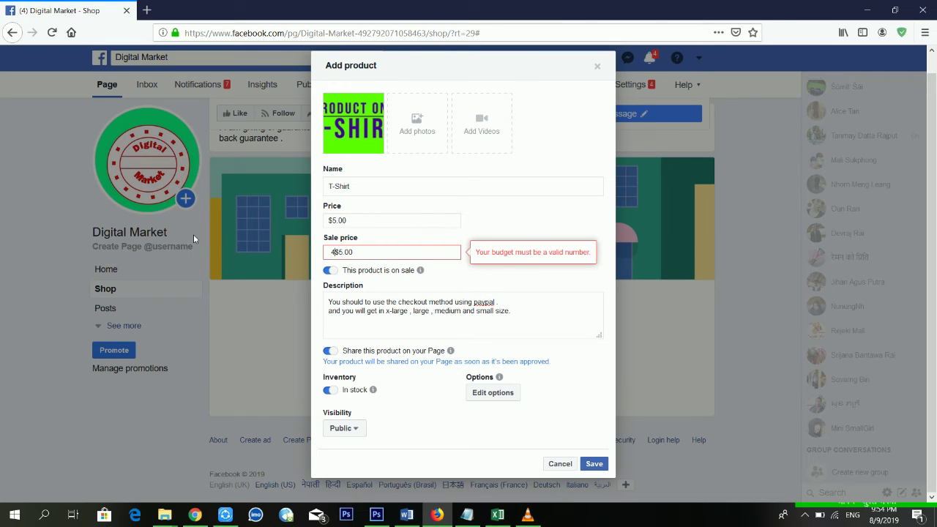
pyautogui.write('4')
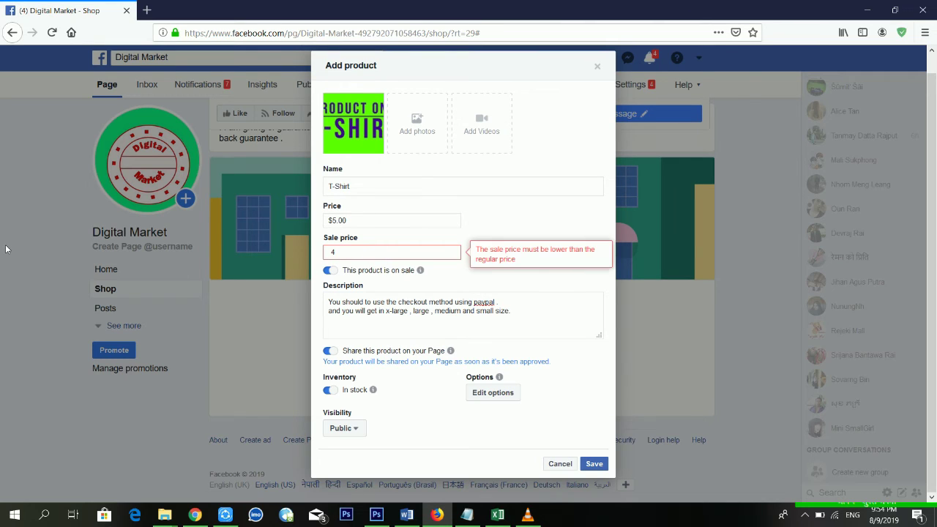
pyautogui.click(447, 290)
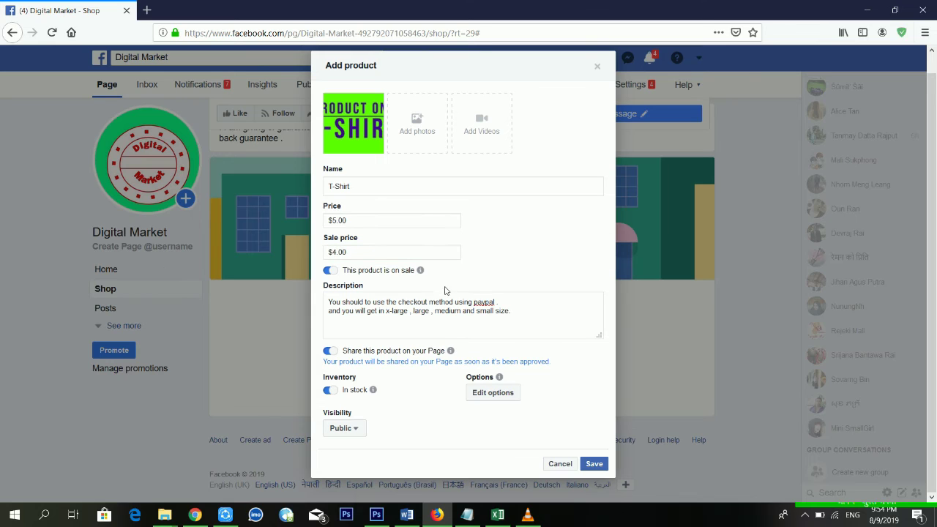
pyautogui.click(591, 465)
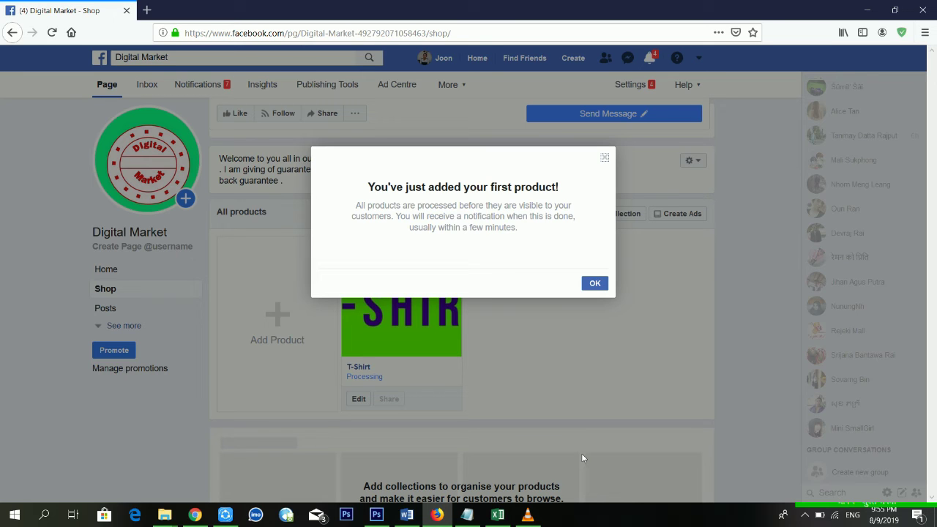
# Dismiss the first-product notice and view the T-Shirt listing among the shop's products.
pyautogui.click(595, 283)
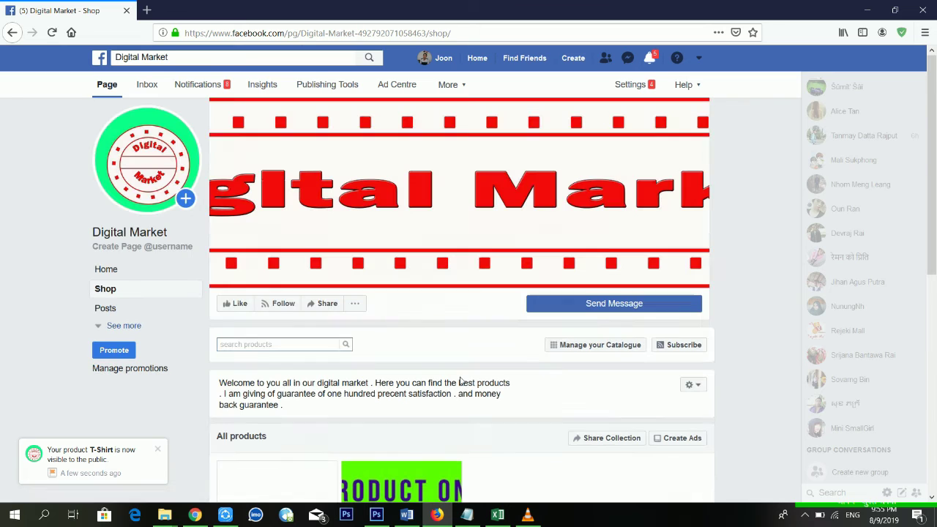
pyautogui.scroll(-10, 462, 366)
pyautogui.scroll(5, 464, 359)
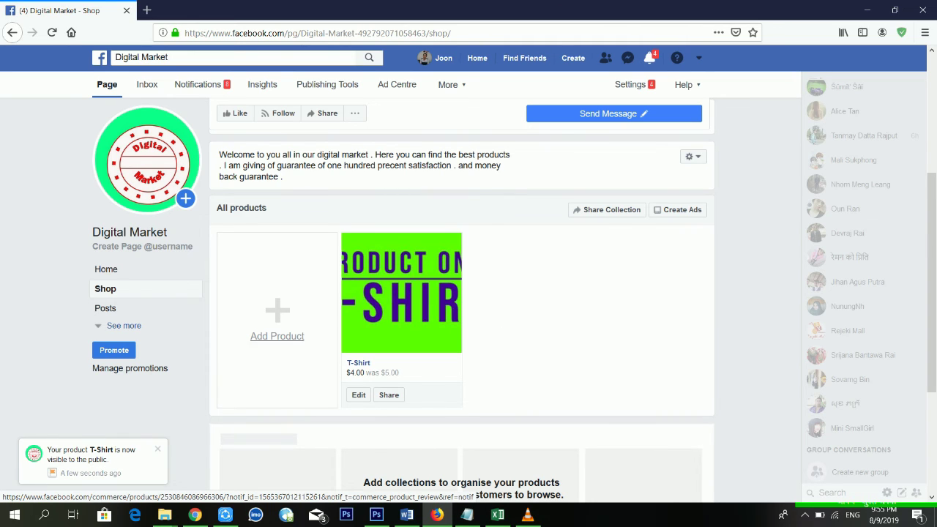
# Check the notification about the T-Shirt product and look over the shop's product listing.
pyautogui.click(658, 59)
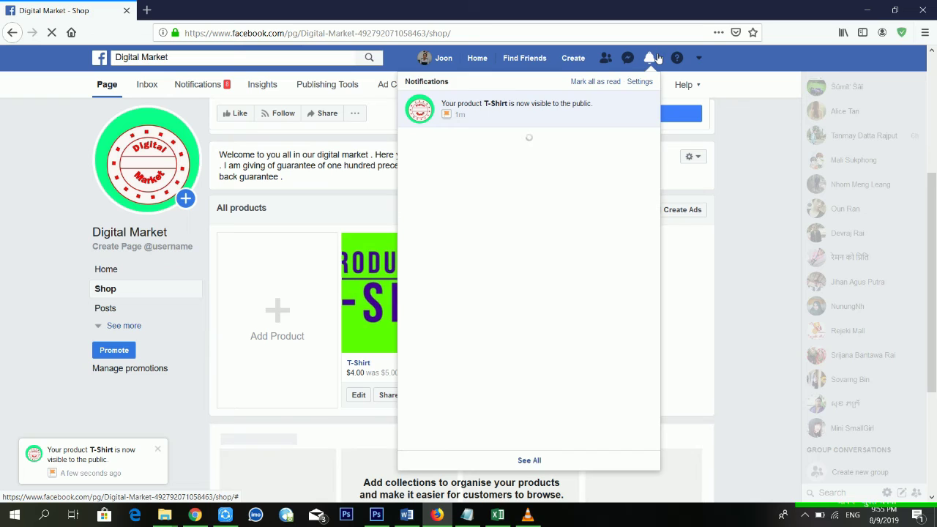
pyautogui.click(657, 59)
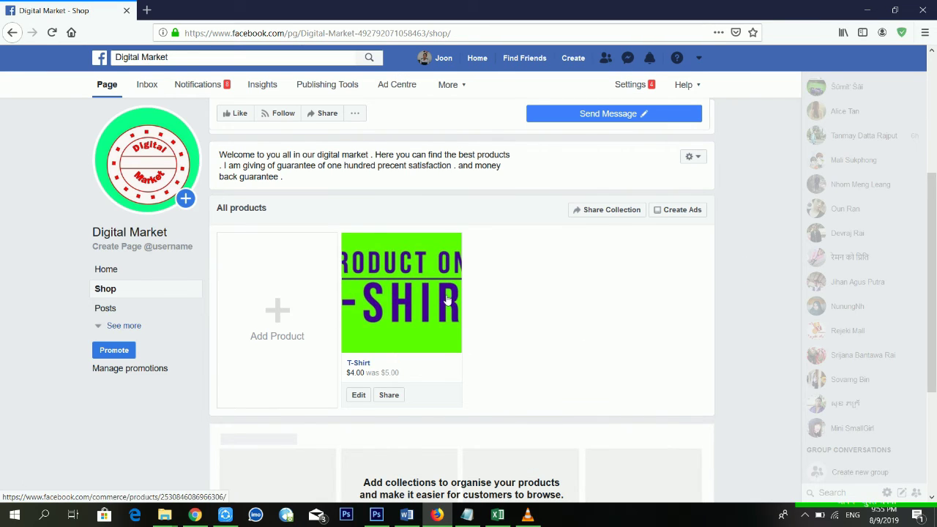
pyautogui.scroll(-3, 320, 272)
pyautogui.scroll(2, 308, 263)
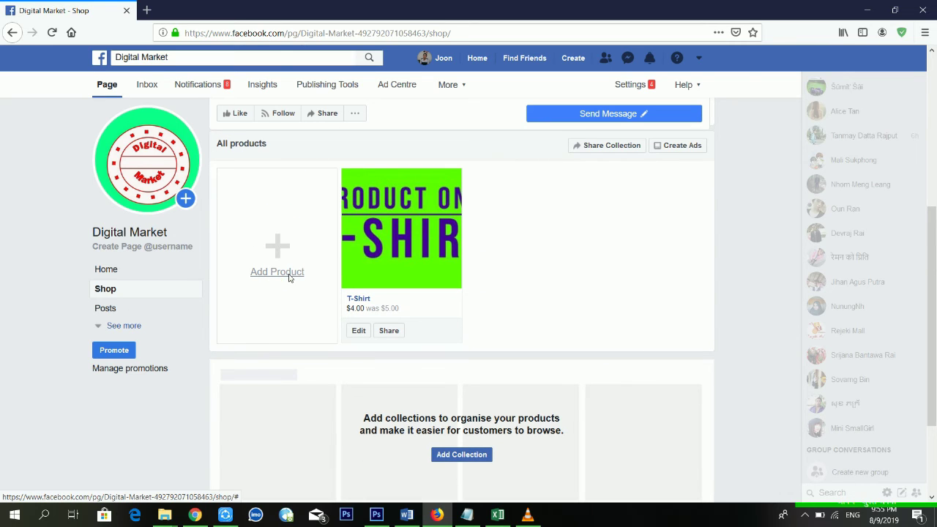
# Start adding another shop product and use the "product two" picture from the ecomerce folder as its photo.
pyautogui.click(289, 272)
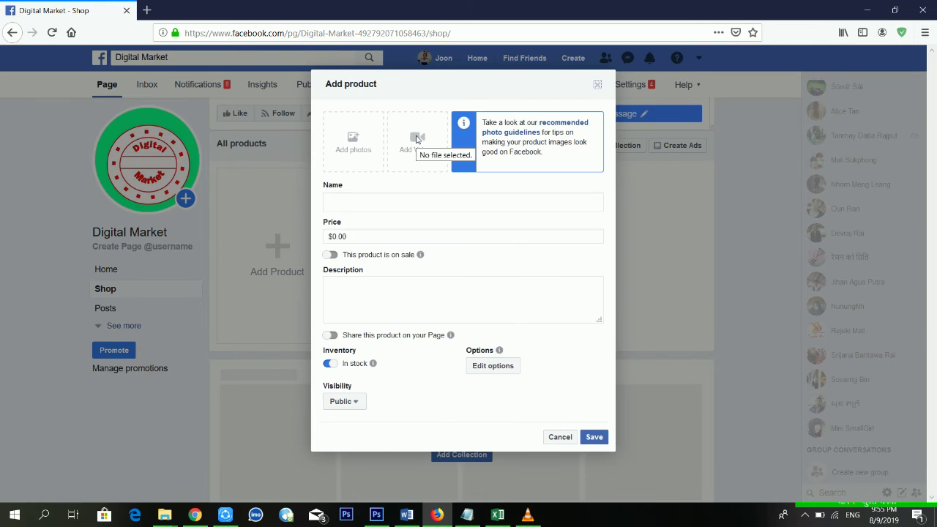
pyautogui.click(347, 151)
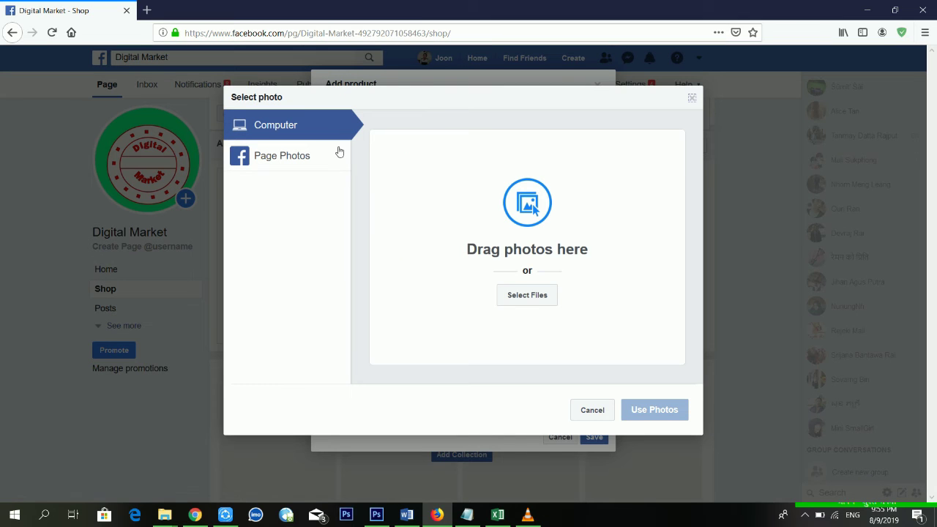
pyautogui.click(555, 295)
pyautogui.click(240, 101)
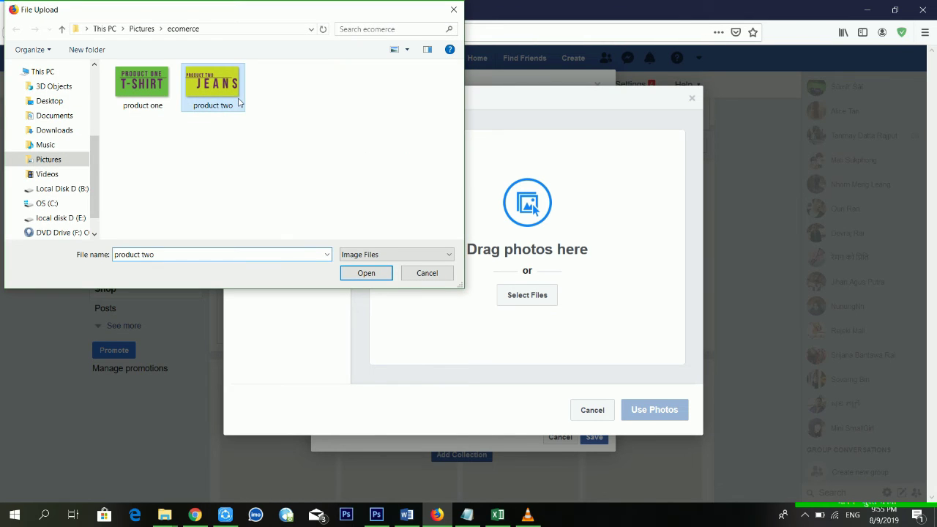
pyautogui.click(365, 273)
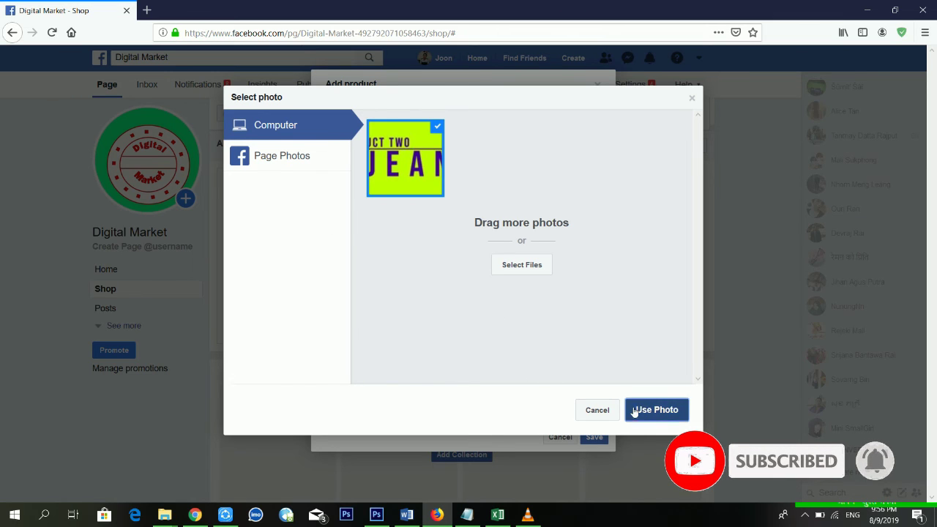
pyautogui.click(634, 411)
# Name the product Jeans, set its price to $5.00, and put it on sale for $4.00.
pyautogui.click(410, 213)
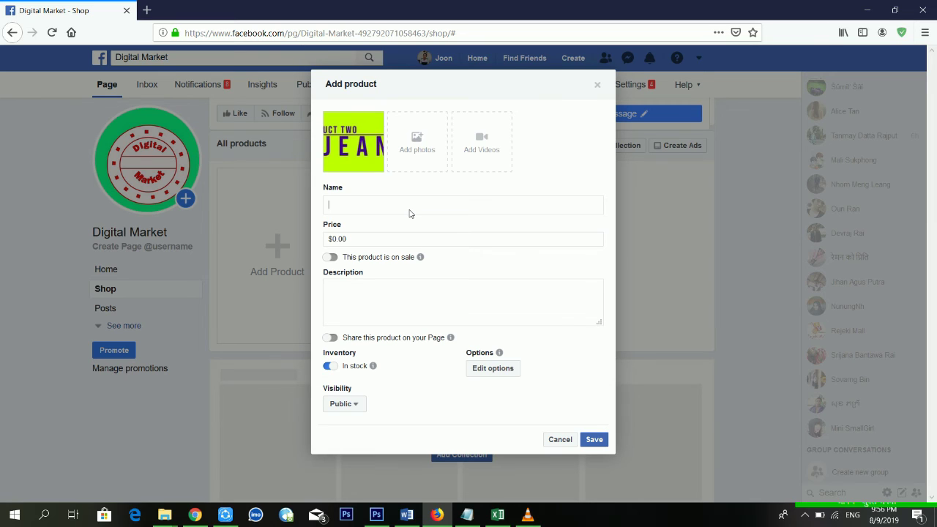
pyautogui.click(410, 214)
pyautogui.write('Jeans')
pyautogui.click(401, 243)
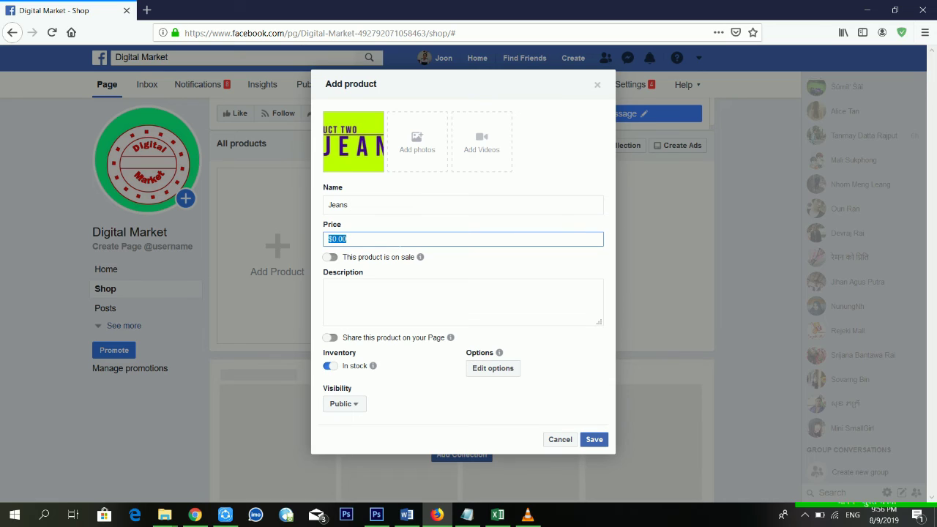
pyautogui.write('5')
pyautogui.click(330, 257)
pyautogui.click(355, 270)
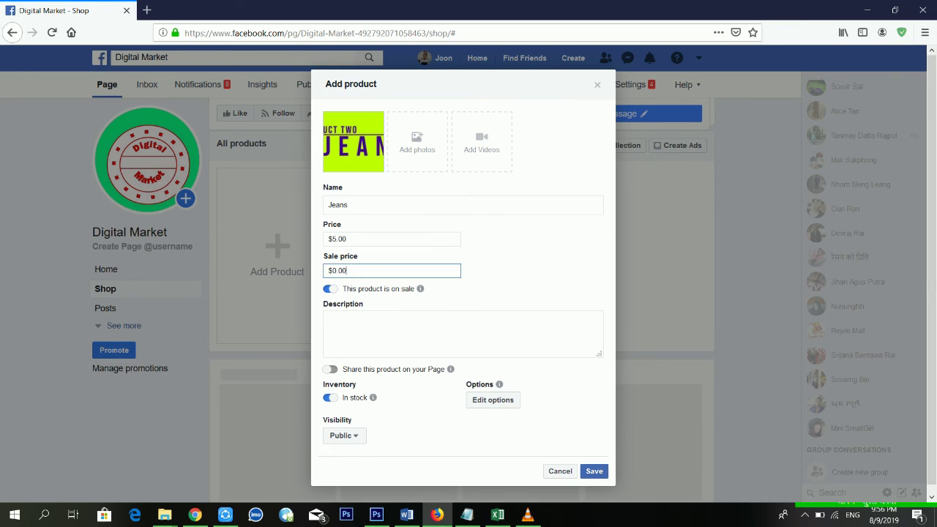
pyautogui.write('4')
# Enter the description about PayPal checkout and x-large, large, medium and small sizes, and turn on sharing the product on the Page.
pyautogui.press('Tab')
pyautogui.write('You should to use the checkout method using paypal and you will get in x-large , large , medium and small size.')
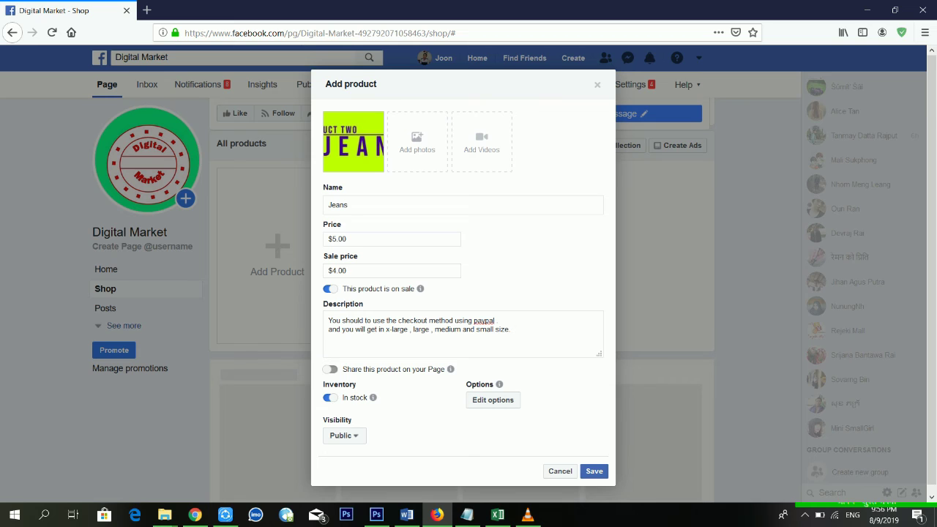
pyautogui.click(331, 369)
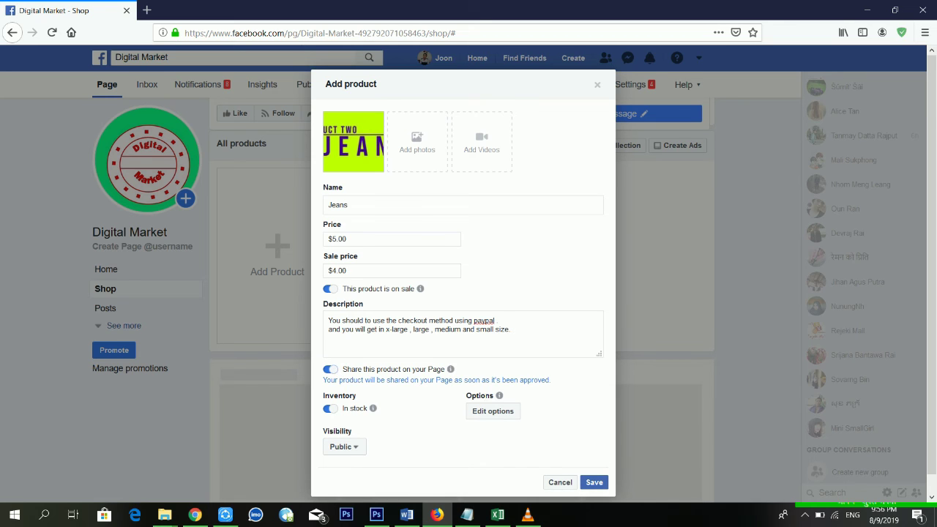
# Check the visibility options, keep the product Public, and save the Jeans product.
pyautogui.scroll(-1, 392, 414)
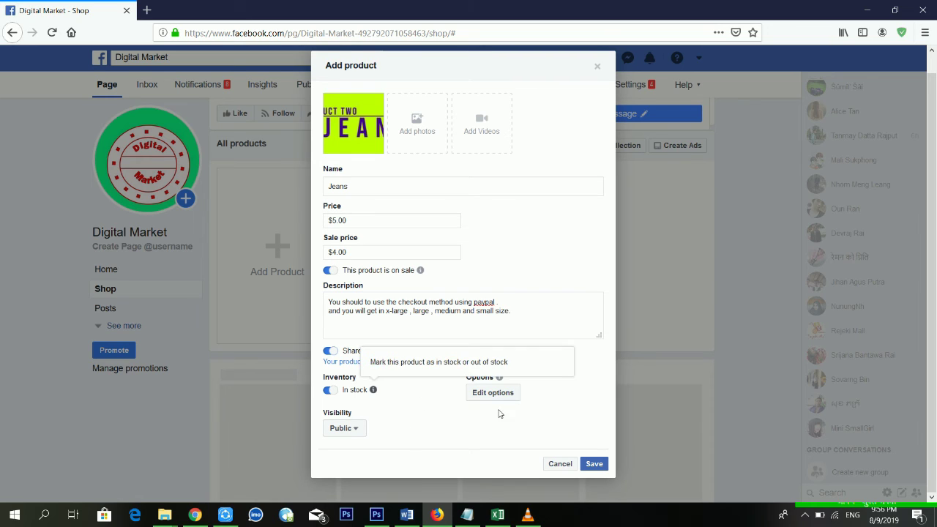
pyautogui.click(358, 429)
pyautogui.click(358, 429)
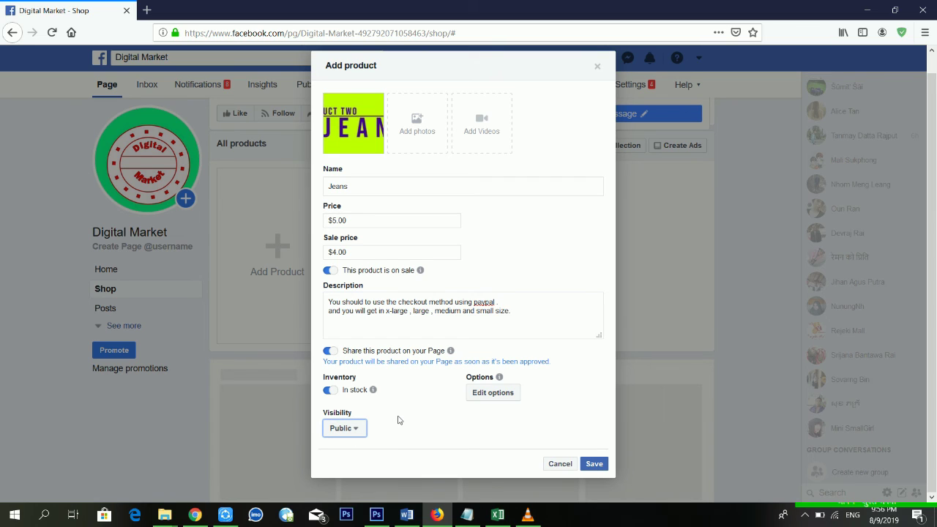
pyautogui.click(596, 466)
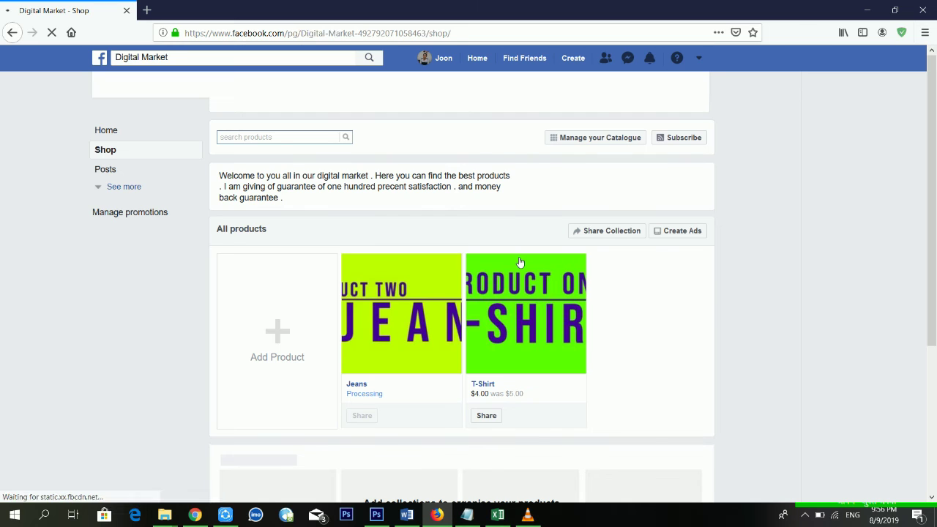
# Look over the shop's product listing and check the notification about the Jeans product.
pyautogui.scroll(-3, 480, 293)
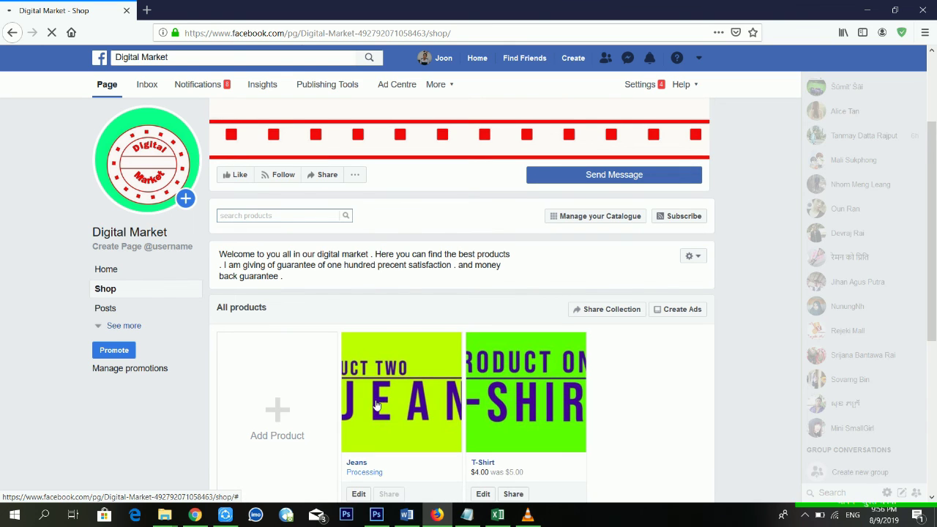
pyautogui.scroll(-1, 320, 400)
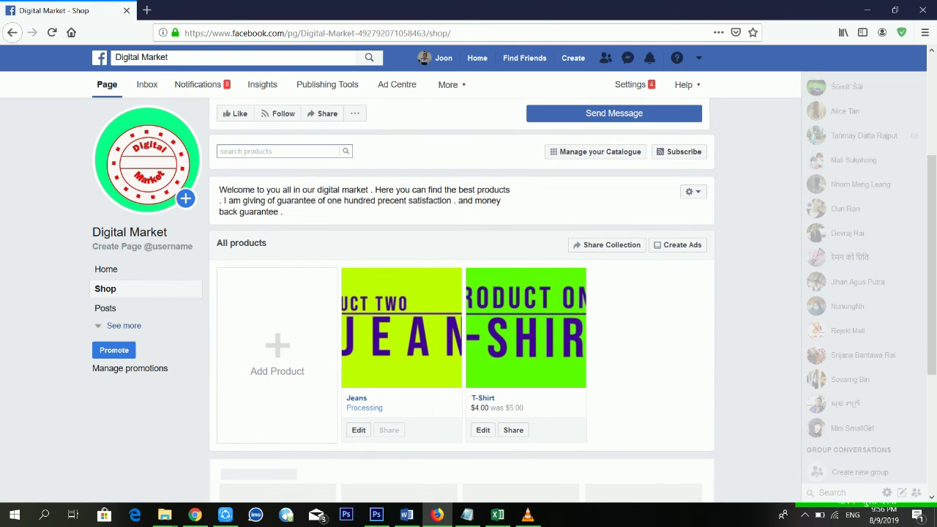
pyautogui.scroll(-3, 605, 359)
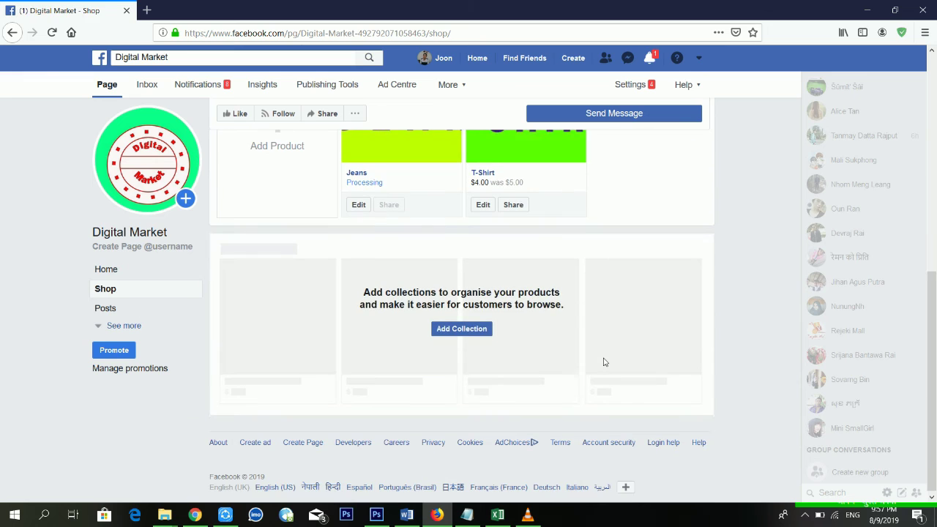
pyautogui.click(651, 59)
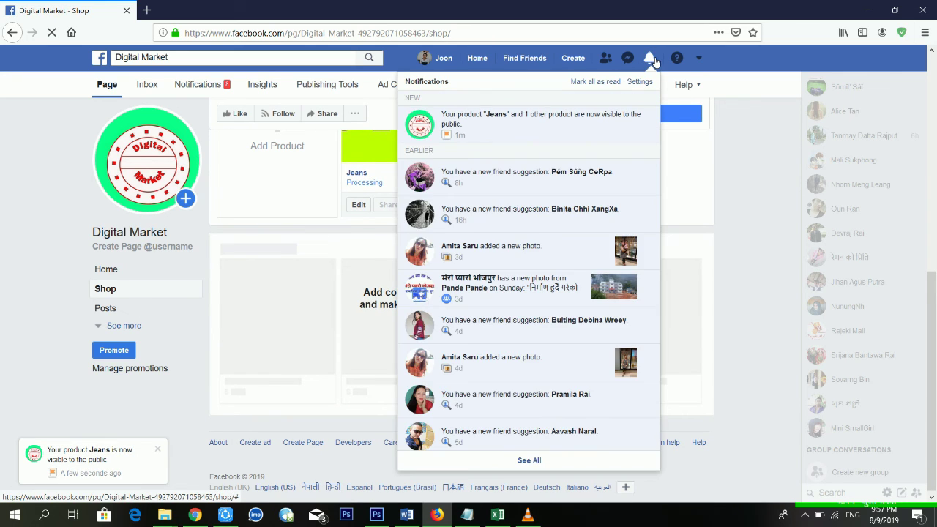
pyautogui.click(655, 62)
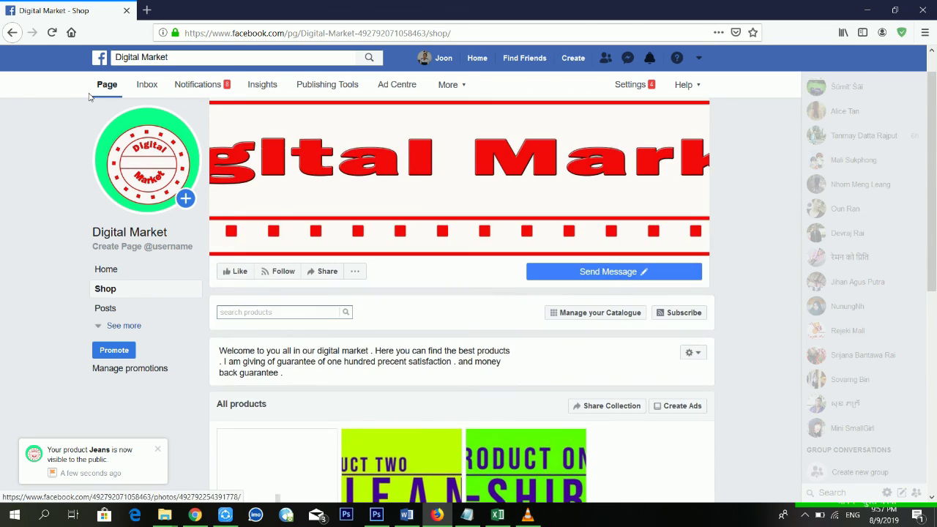
# Reload the Shop page and review the Jeans and T-Shirt listings.
pyautogui.click(54, 32)
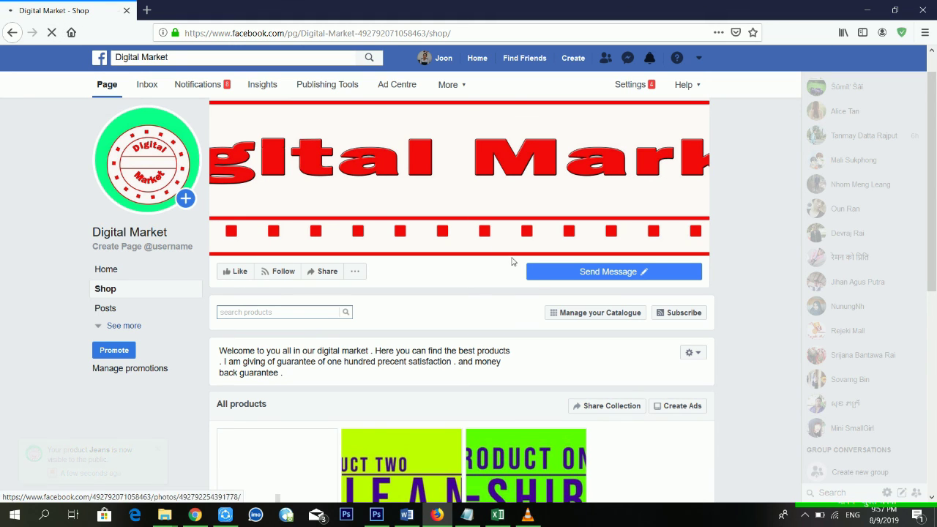
pyautogui.scroll(-5, 534, 281)
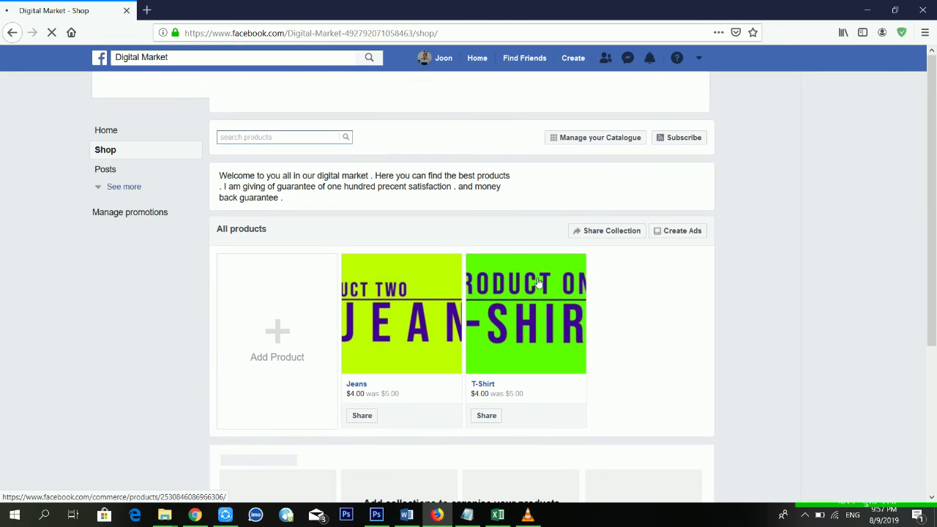
pyautogui.scroll(-3, 555, 322)
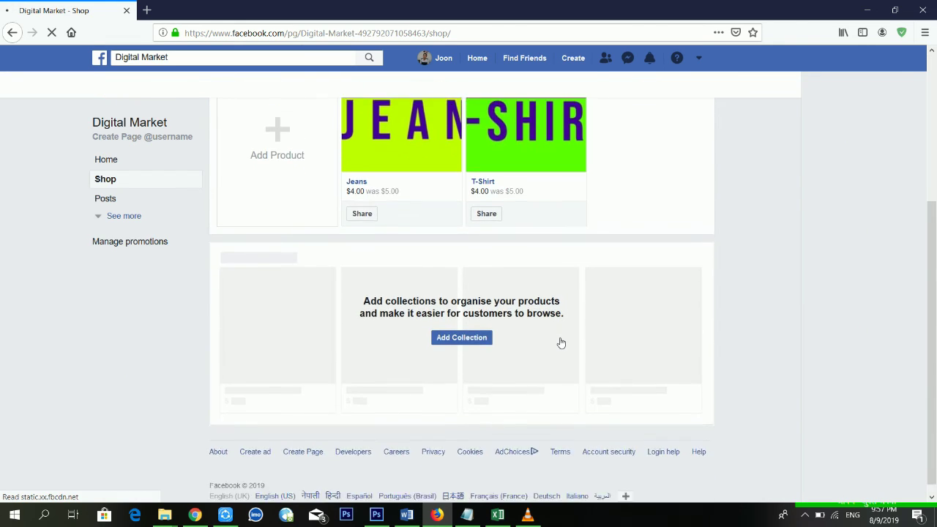
pyautogui.scroll(3, 560, 342)
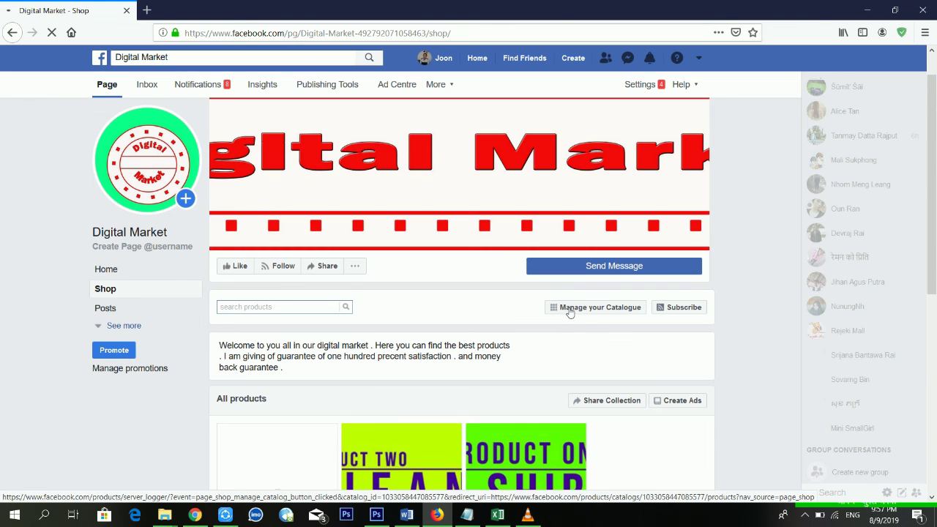
pyautogui.scroll(-3, 570, 312)
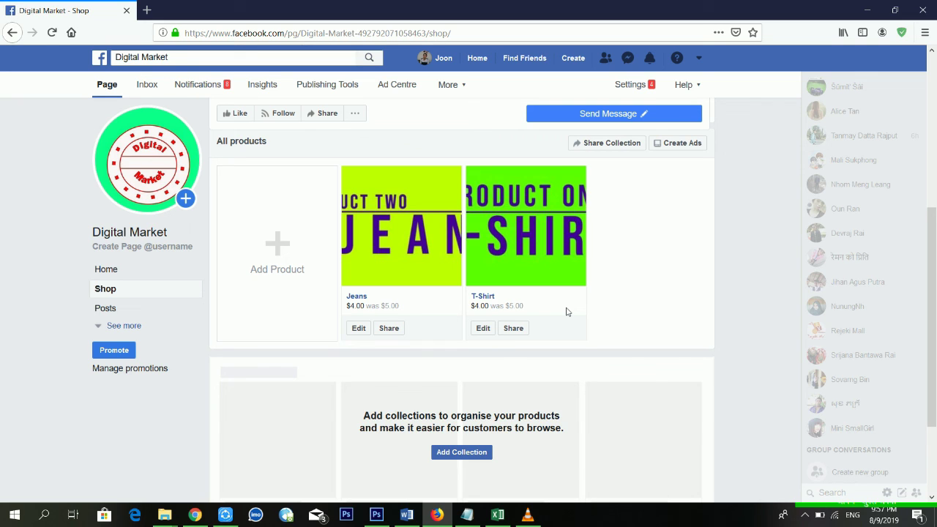
# Open the shop's collections management and follow the CRM tip to the leads setup.
pyautogui.scroll(-2, 566, 312)
pyautogui.click(462, 331)
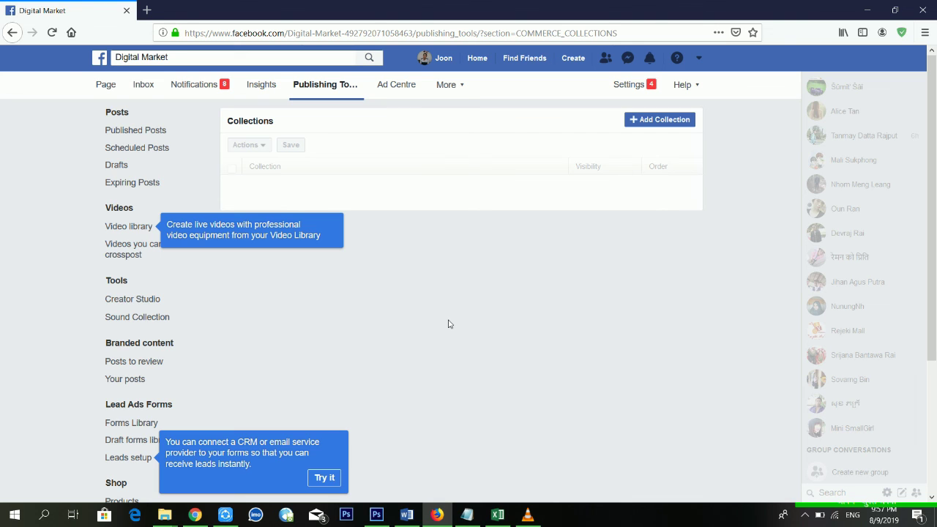
pyautogui.click(332, 225)
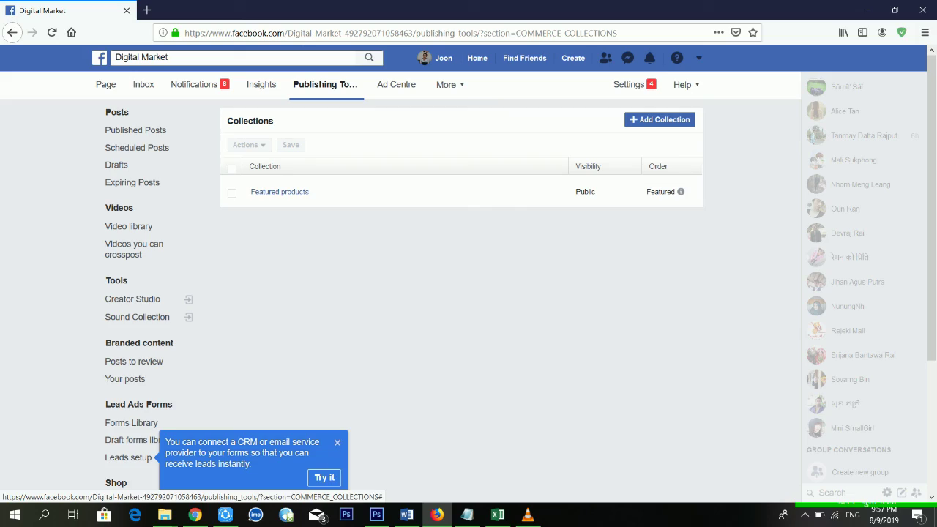
pyautogui.click(326, 477)
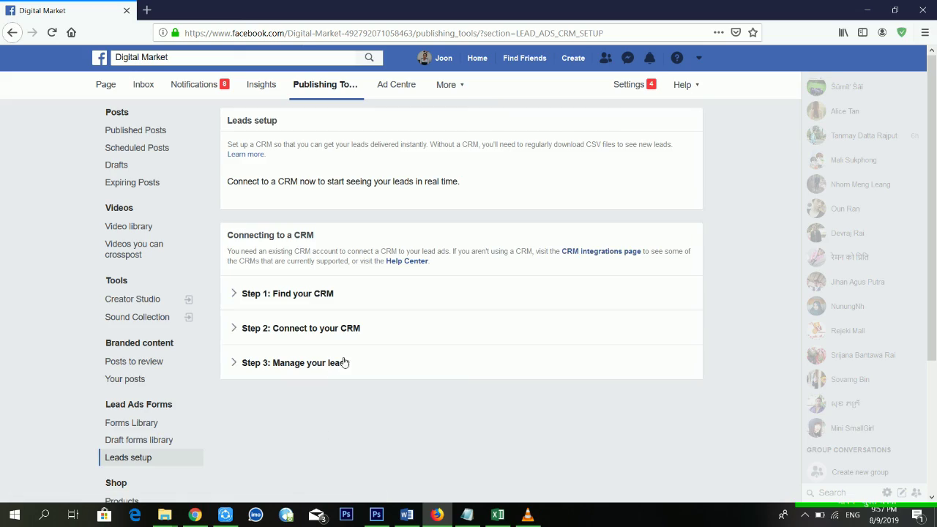